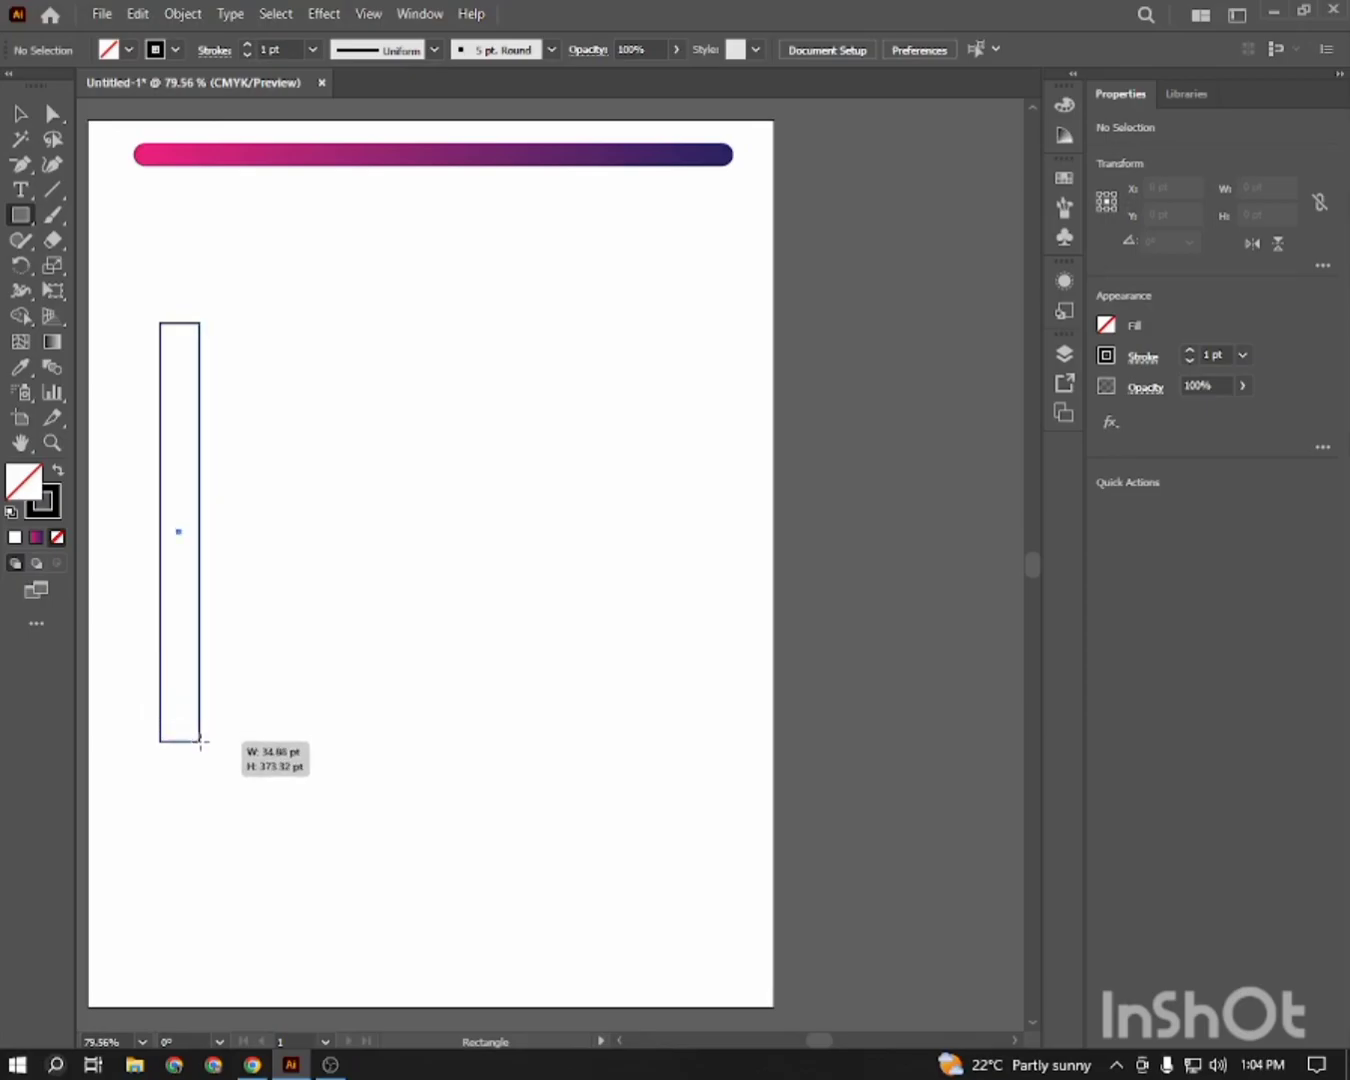
Rotate a copy of the vertical bar to horizontal, align it with the bar's upper end and shorten it to about 187 pt
{"action": "left_click", "coordinate": [16, 112]}
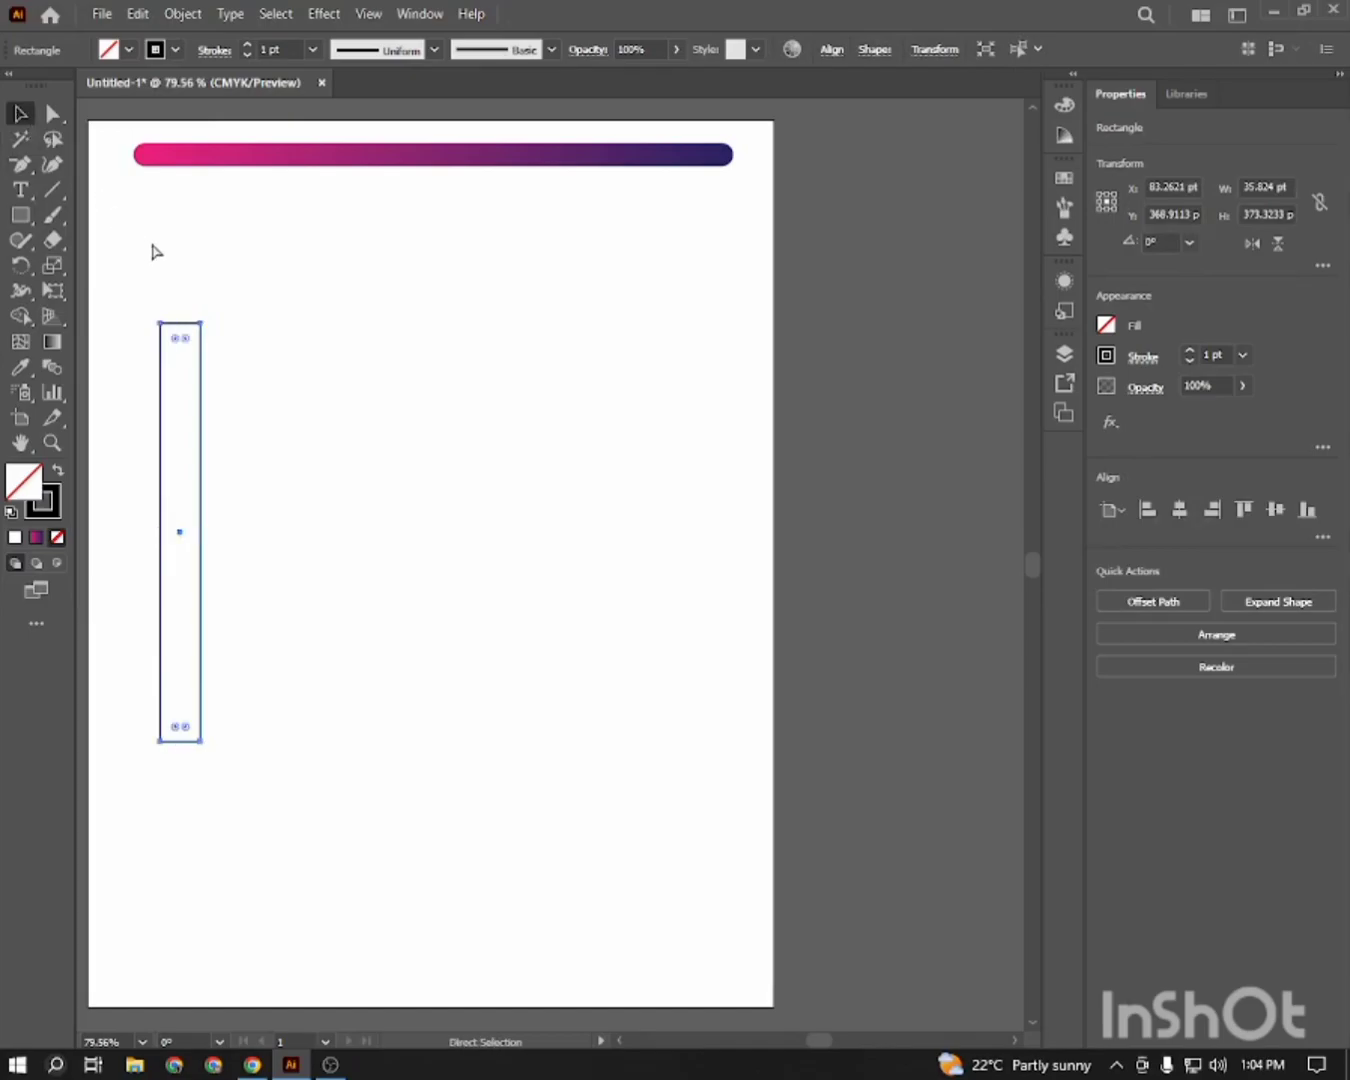
{"action": "left_click_drag", "start_coordinate": [202, 314], "coordinate": [270, 572]}
{"action": "left_click_drag", "start_coordinate": [177, 537], "coordinate": [372, 352]}
{"action": "left_click_drag", "start_coordinate": [584, 342], "coordinate": [373, 346]}
Duplicate the upper horizontal bar about 151 pt lower and shift the copy left so it crosses the vertical bar
{"action": "left_click_drag", "start_coordinate": [265, 348], "coordinate": [264, 532]}
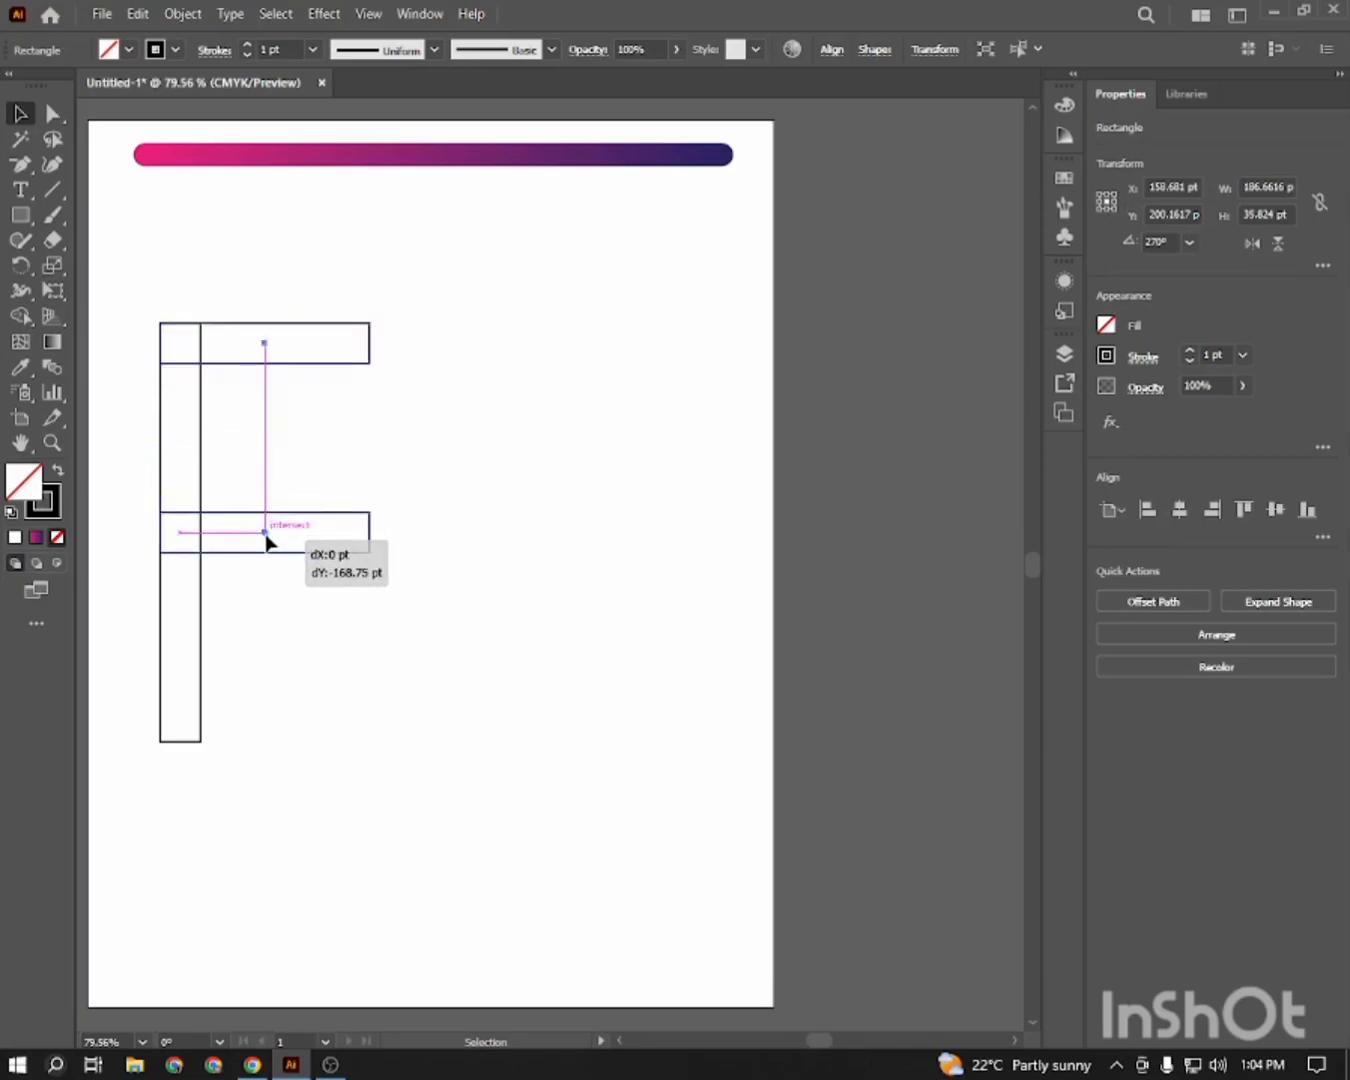
{"action": "left_click_drag", "start_coordinate": [265, 537], "coordinate": [267, 513]}
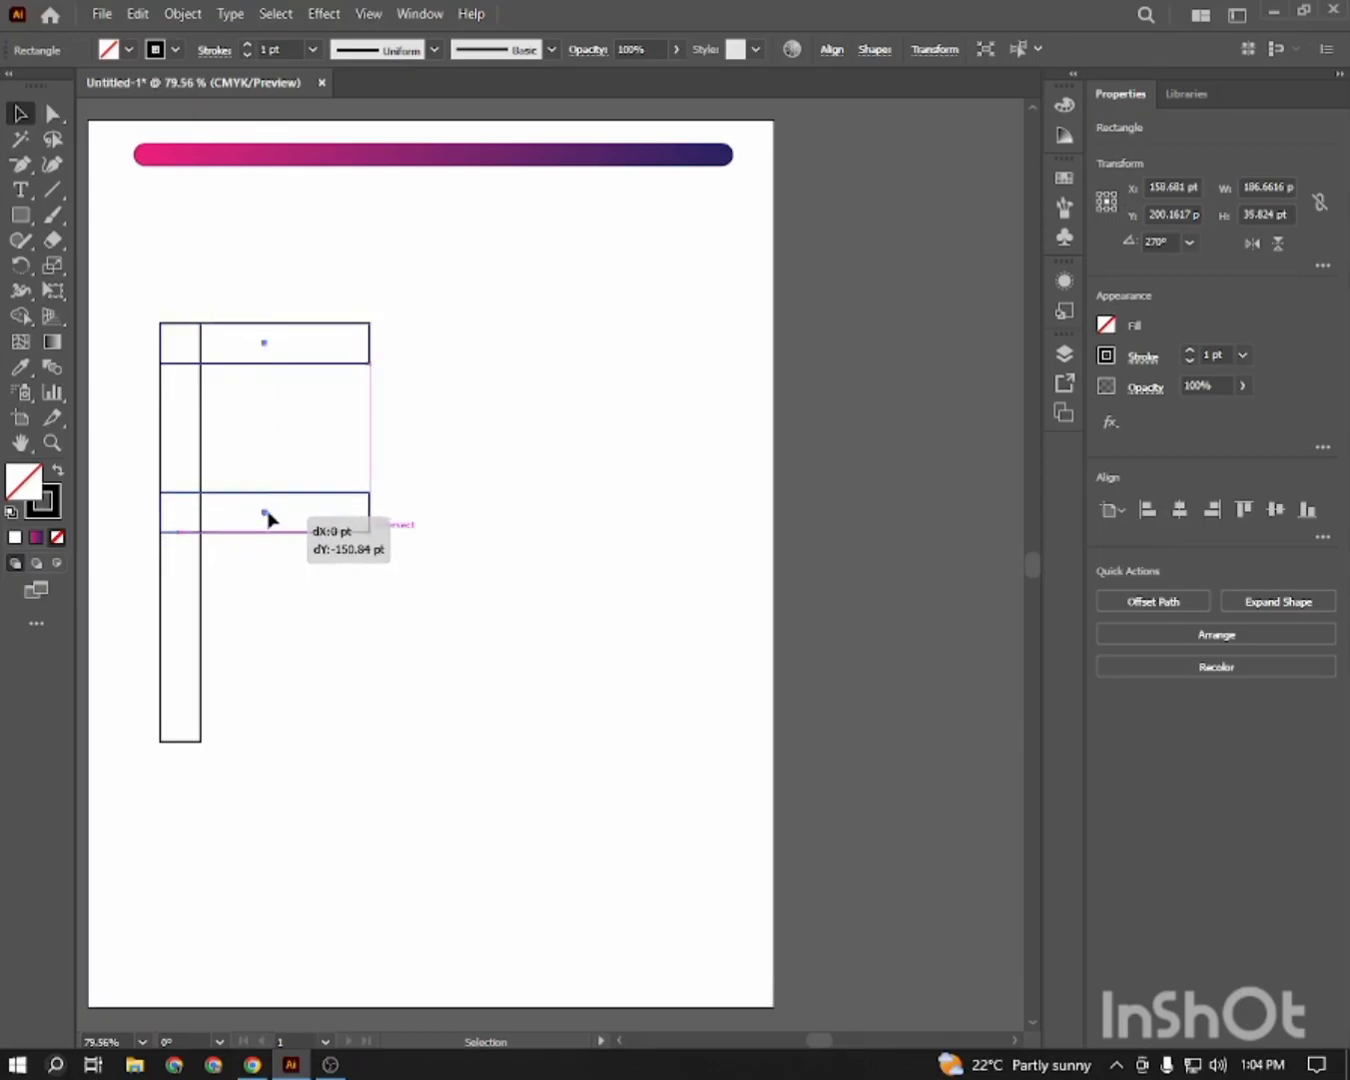
{"action": "left_click_drag", "start_coordinate": [268, 514], "coordinate": [203, 516]}
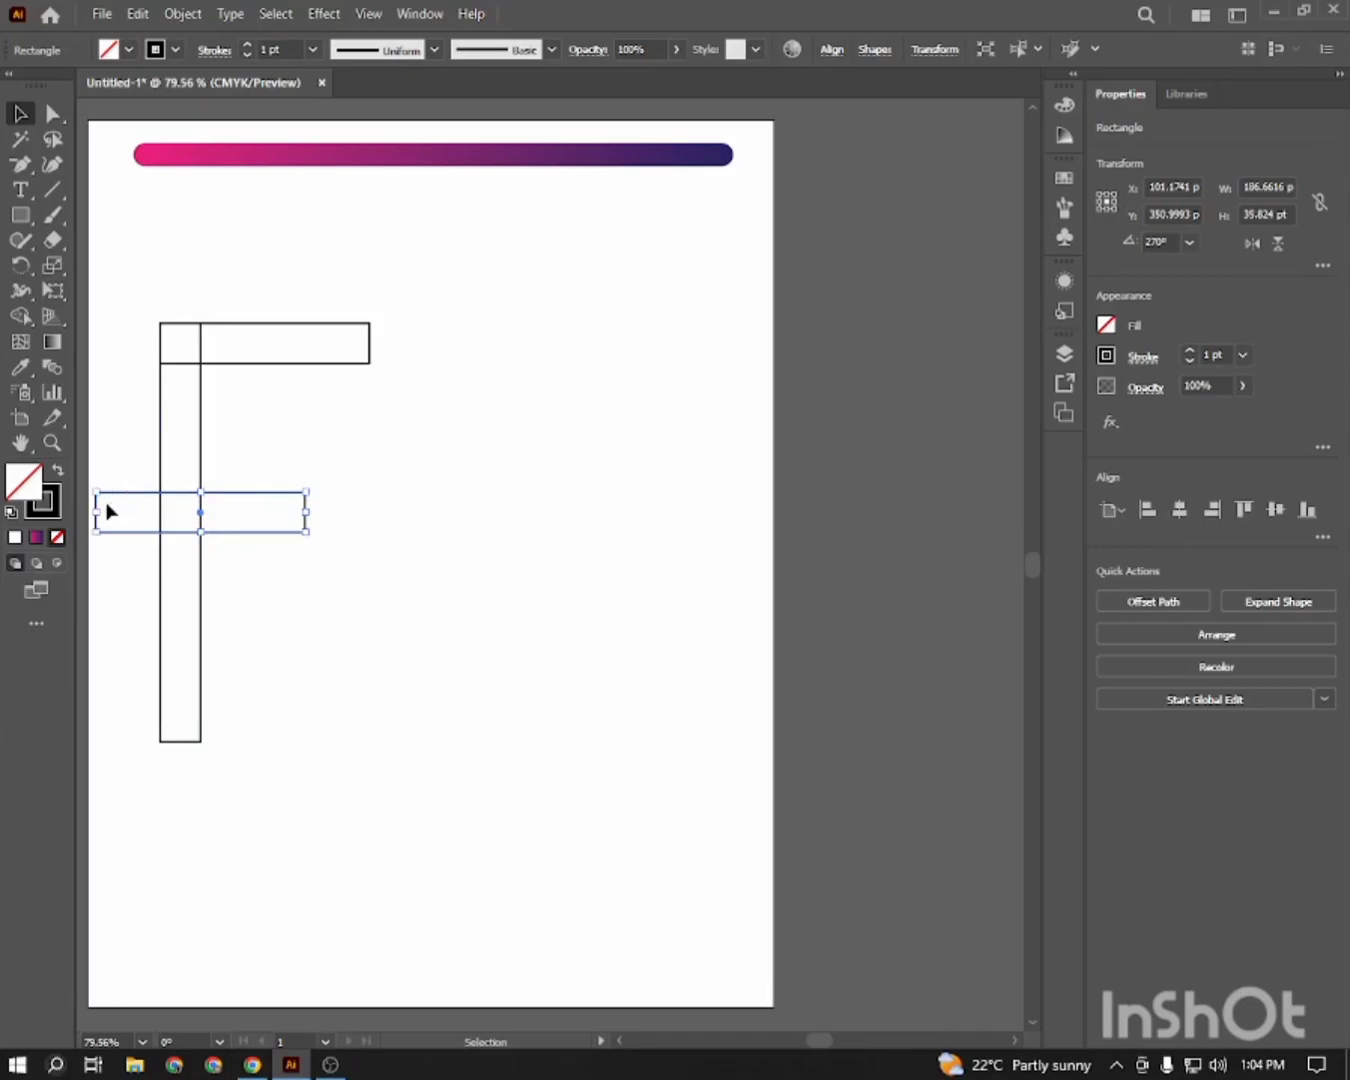
Shorten the middle crossbar to about 159 pt, keeping a small overhang left of the vertical bar
{"action": "left_click_drag", "start_coordinate": [95, 513], "coordinate": [150, 513]}
{"action": "left_click_drag", "start_coordinate": [299, 458], "coordinate": [299, 519]}
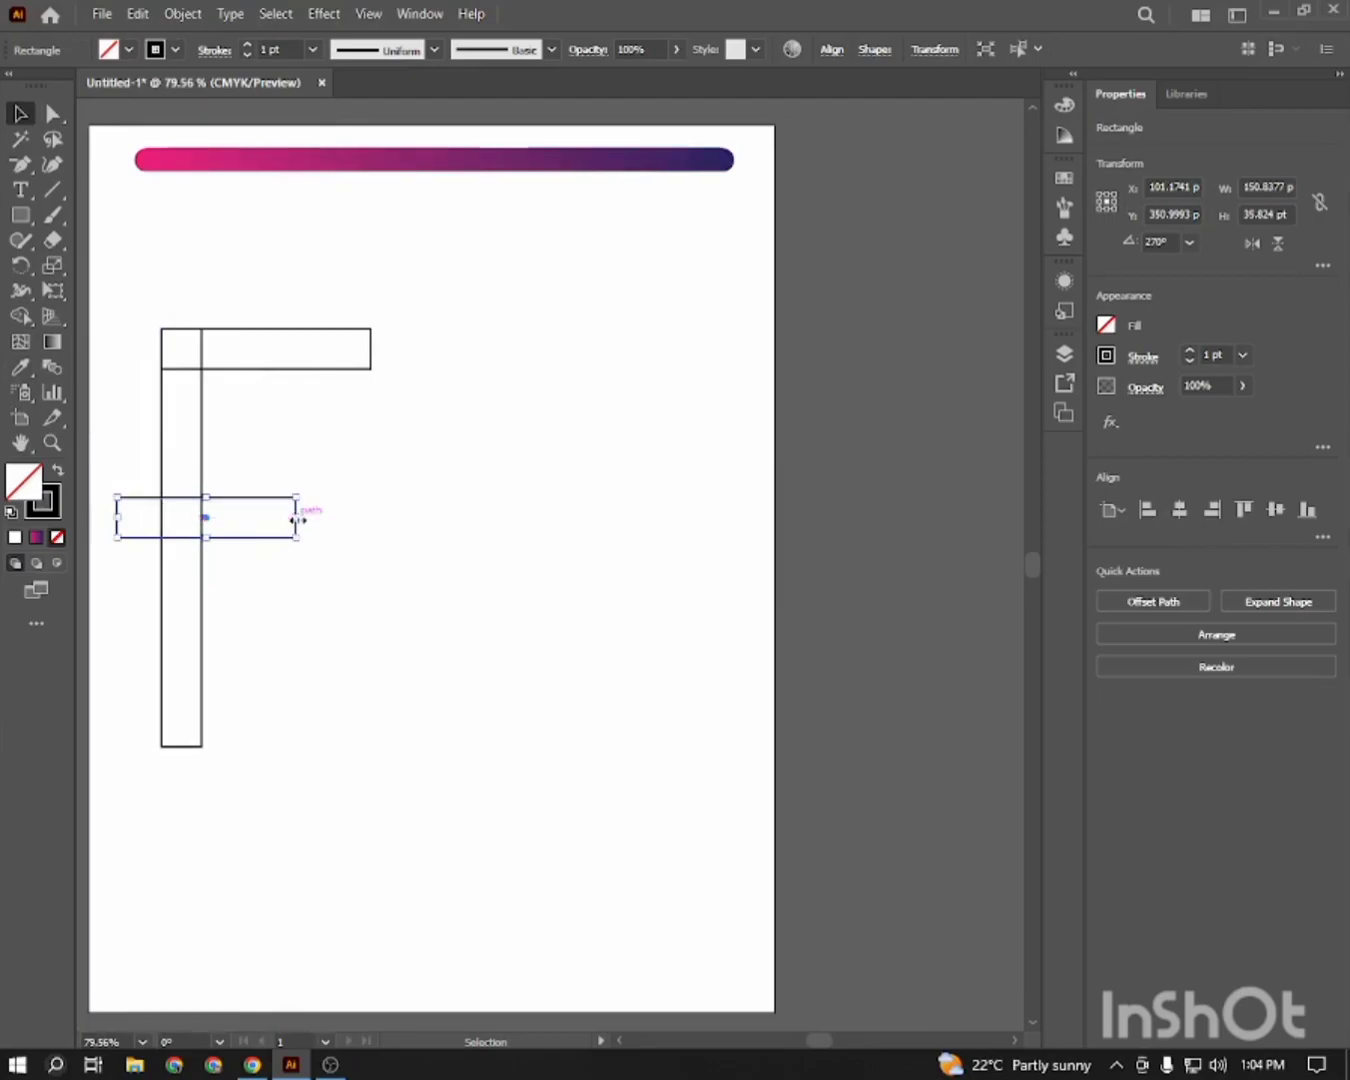
{"action": "left_click", "coordinate": [356, 524]}
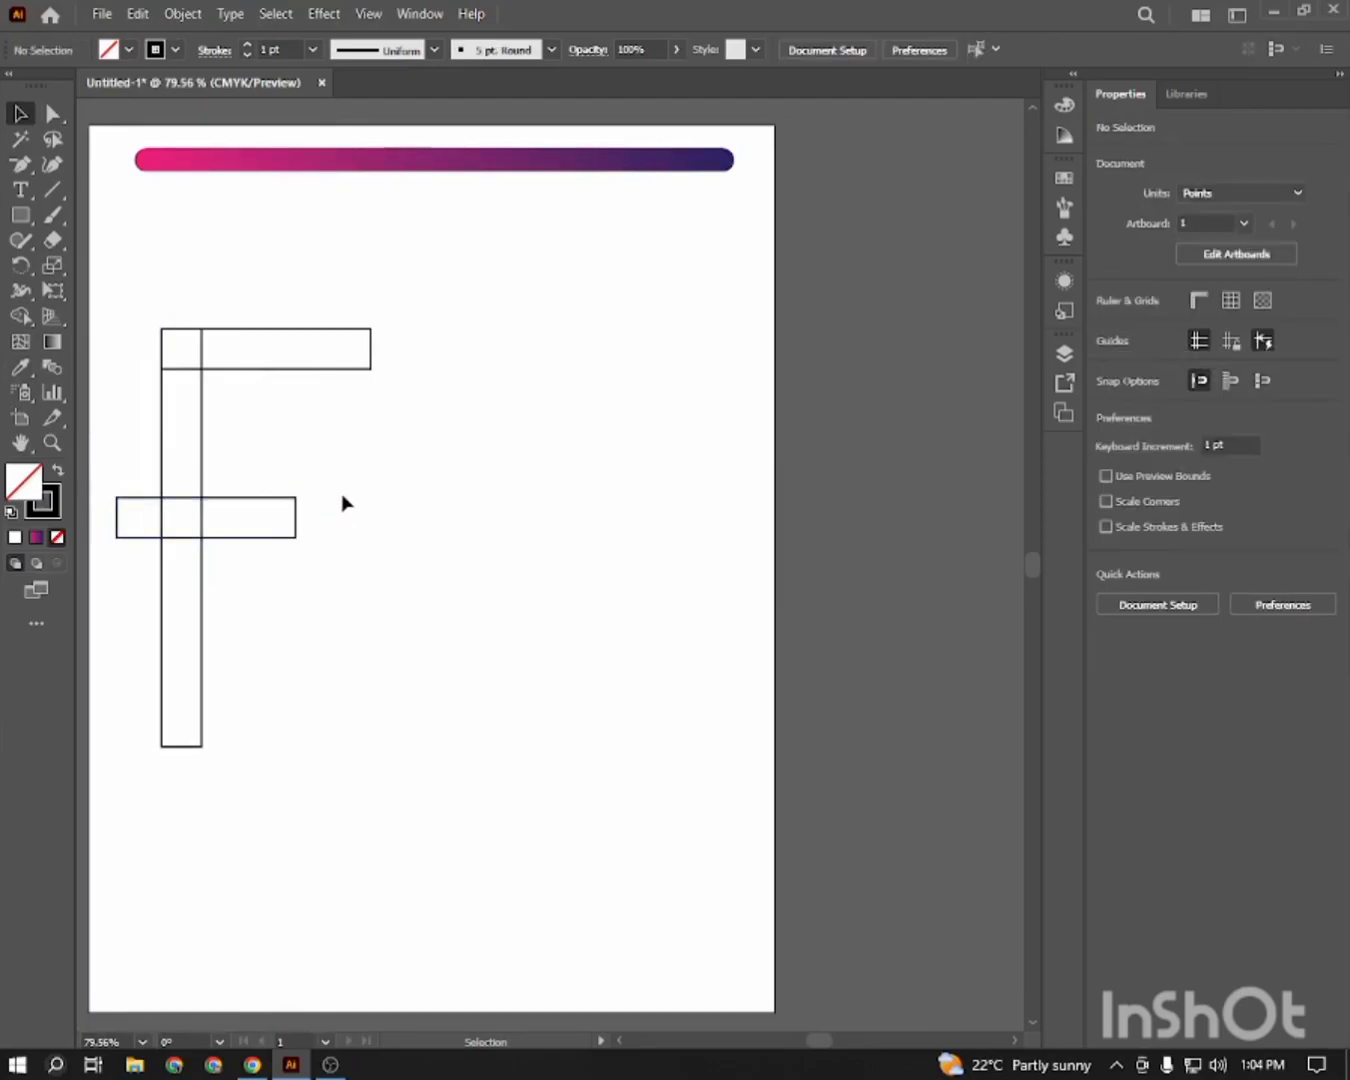
Paste a copy of the crossbar in front, rotate it to vertical and hang it from the crossbar's right end
{"action": "left_click", "coordinate": [295, 537]}
{"action": "left_click", "coordinate": [138, 14]}
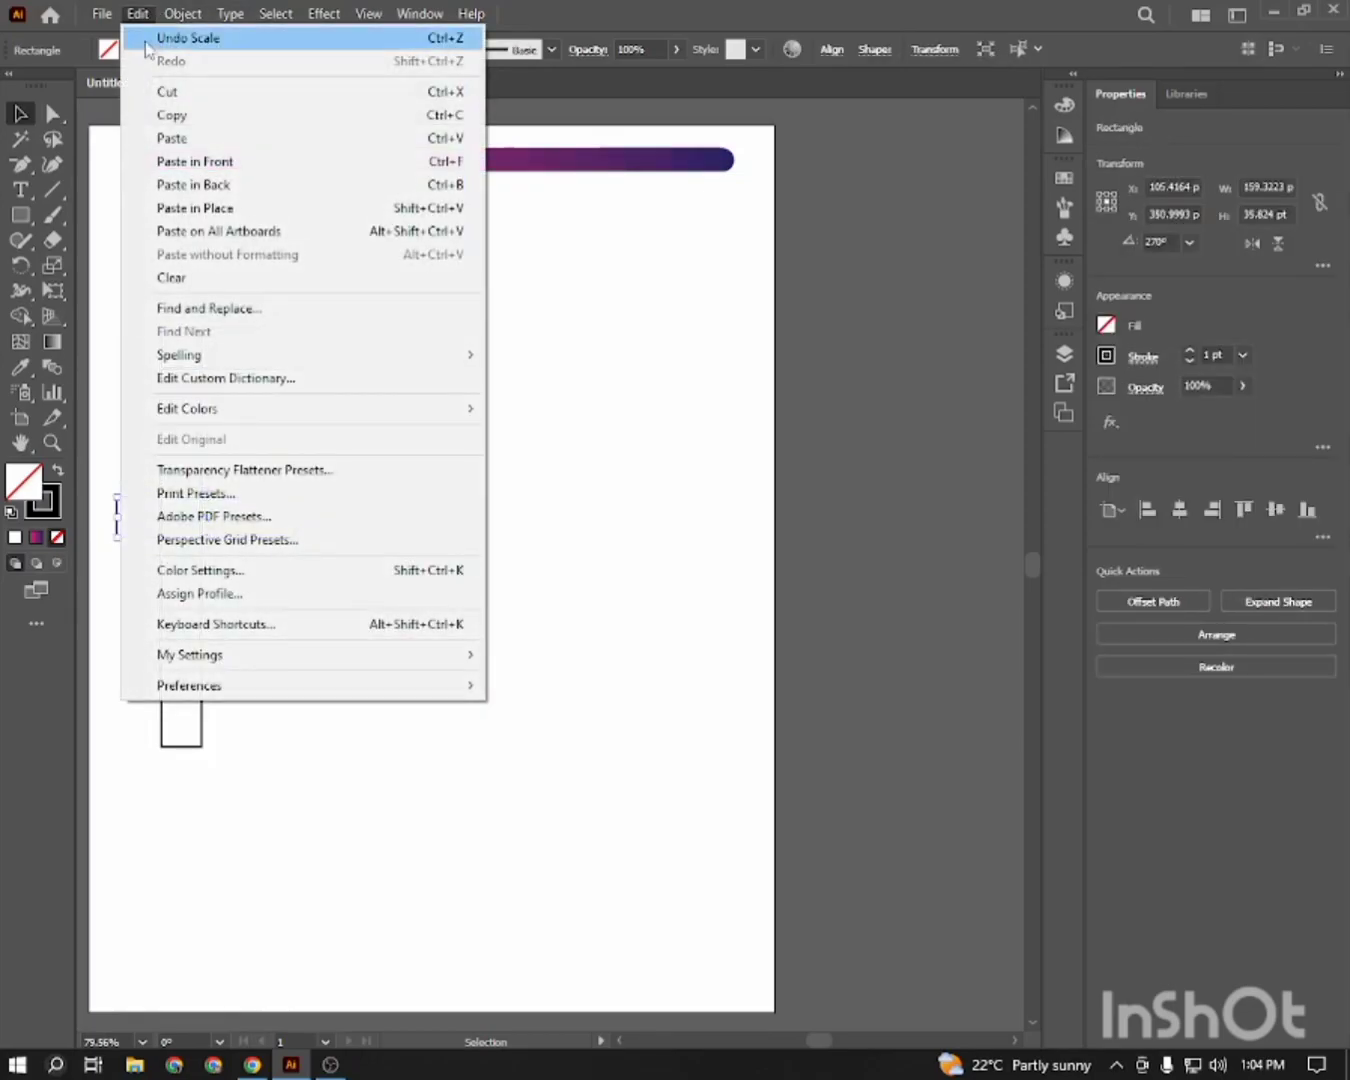
{"action": "left_click", "coordinate": [160, 115]}
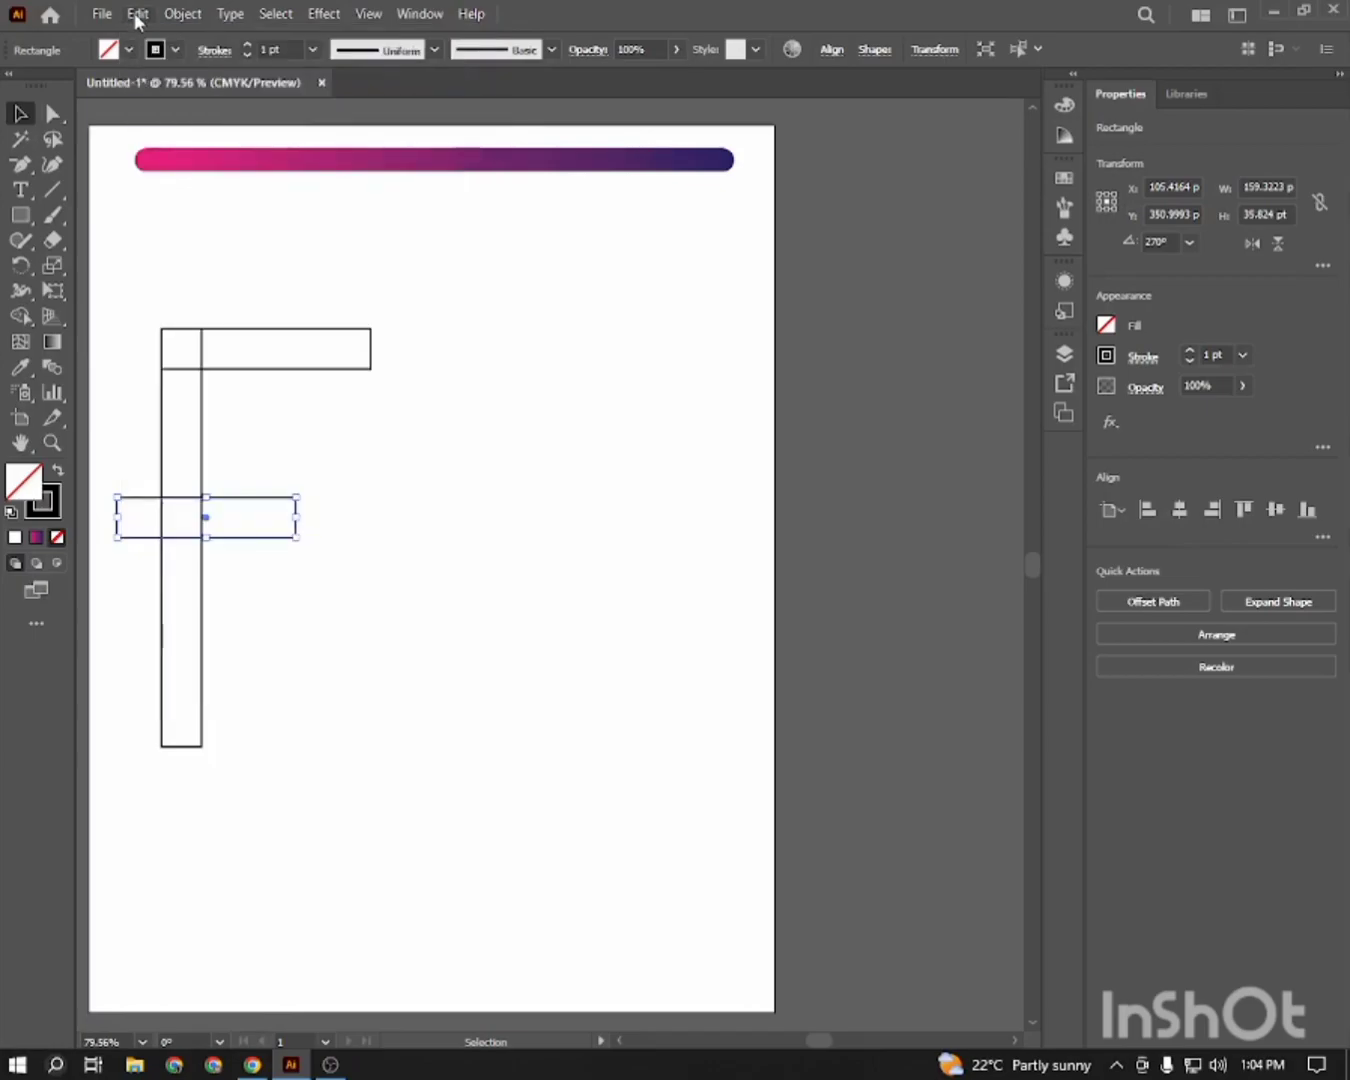
{"action": "left_click", "coordinate": [137, 14]}
{"action": "left_click", "coordinate": [200, 161]}
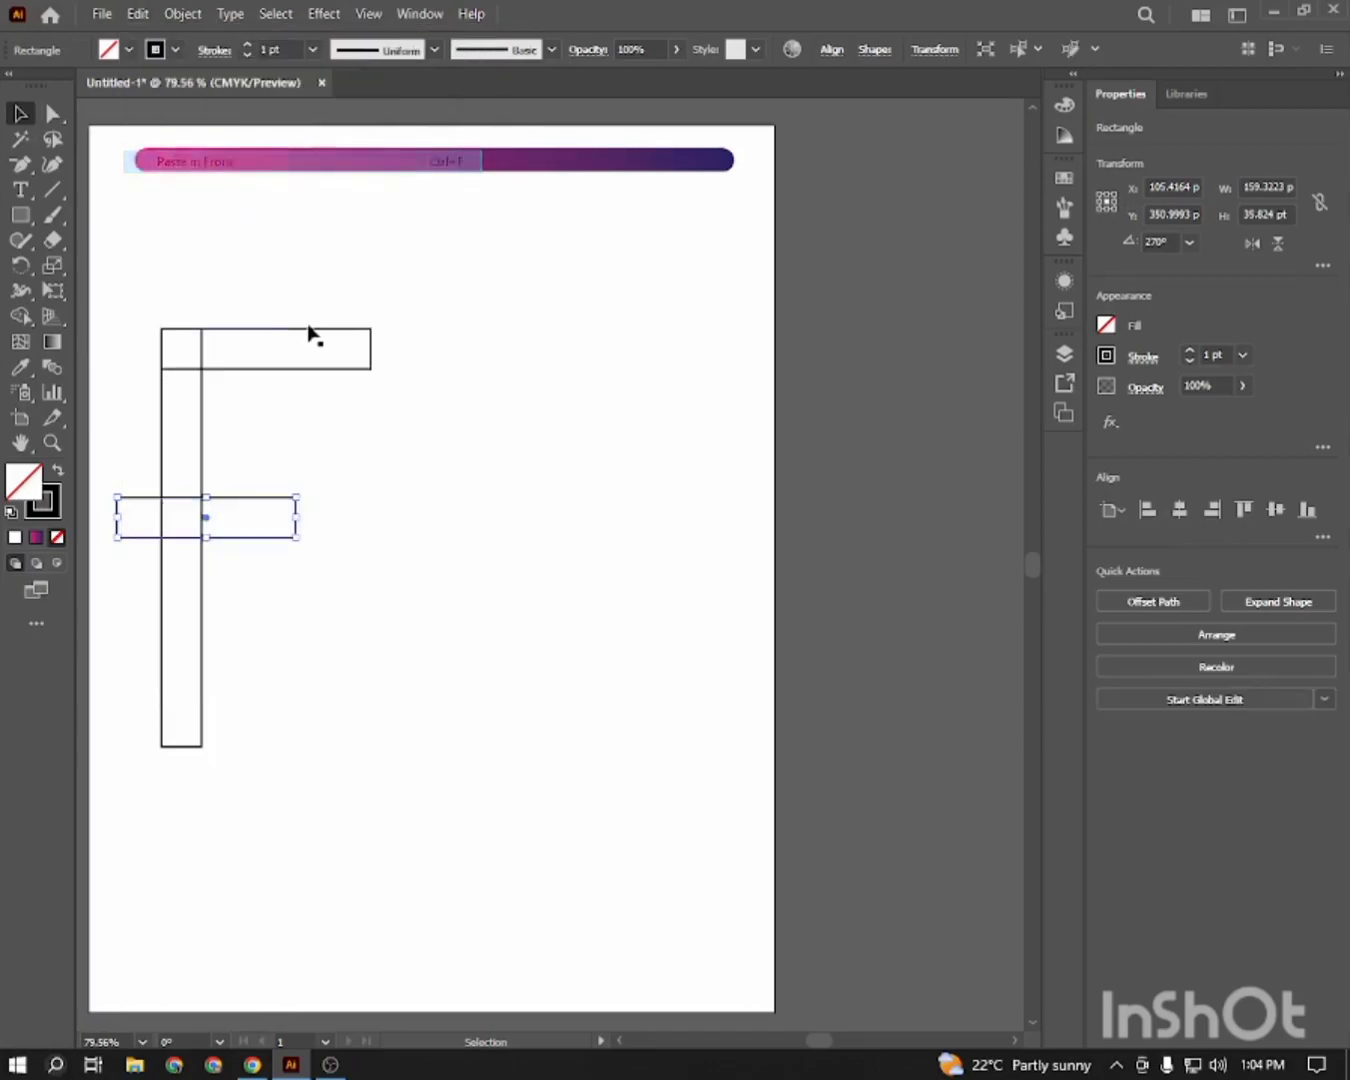
{"action": "left_click_drag", "start_coordinate": [299, 495], "coordinate": [254, 632]}
{"action": "left_click_drag", "start_coordinate": [204, 524], "coordinate": [277, 597]}
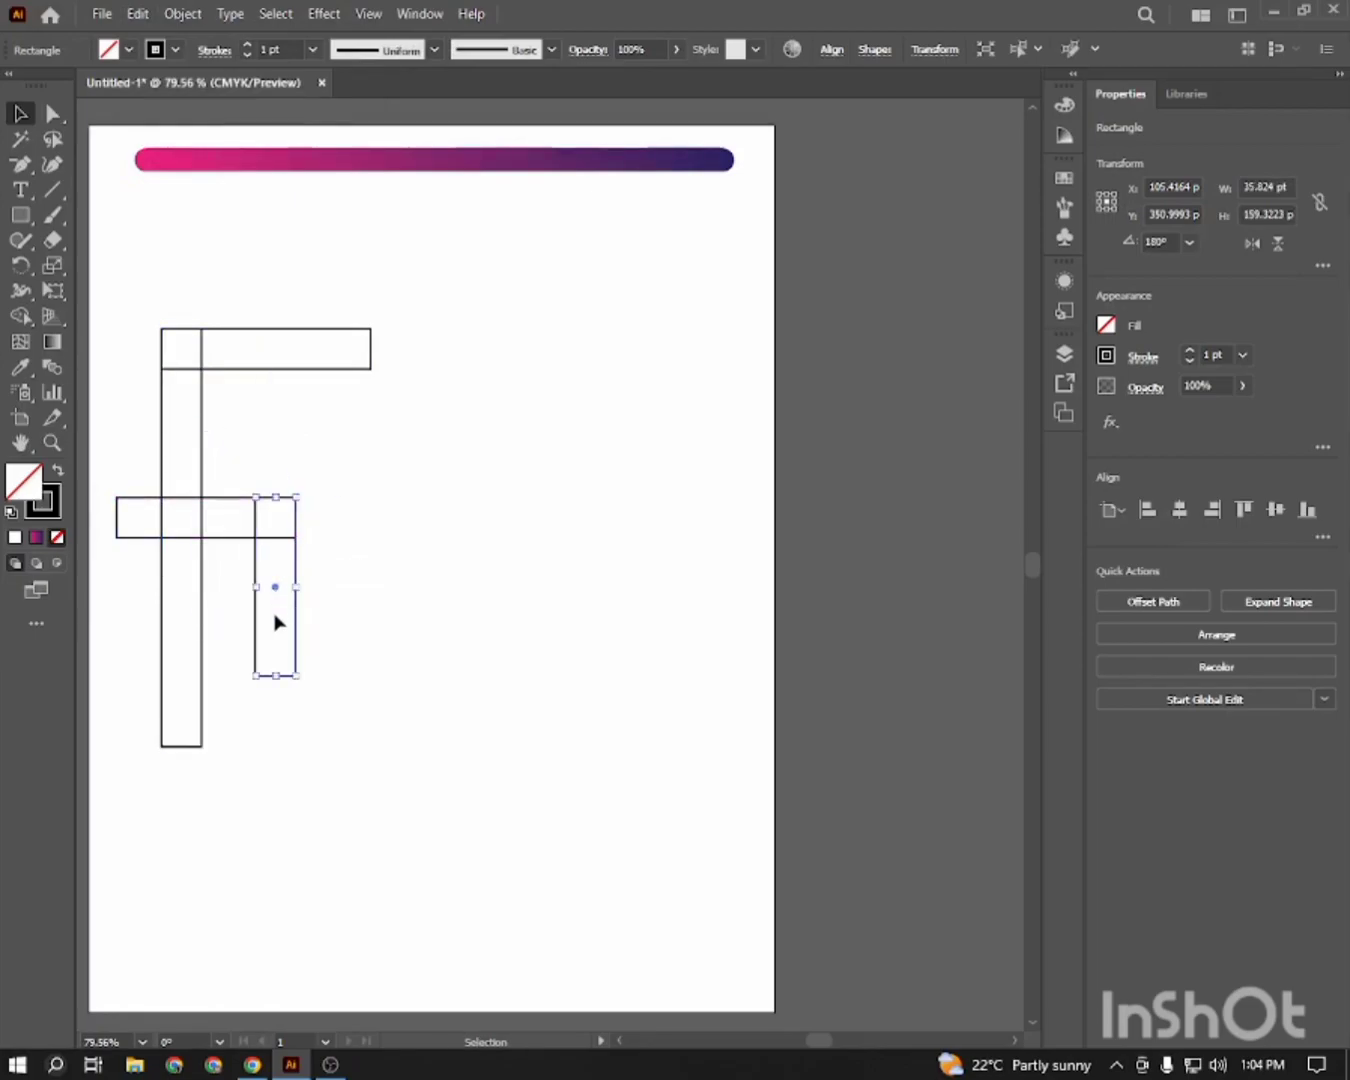
Shorten the short hanging bar from its lower end, keeping its upper end aligned with the crossbar
{"action": "left_click", "coordinate": [278, 670]}
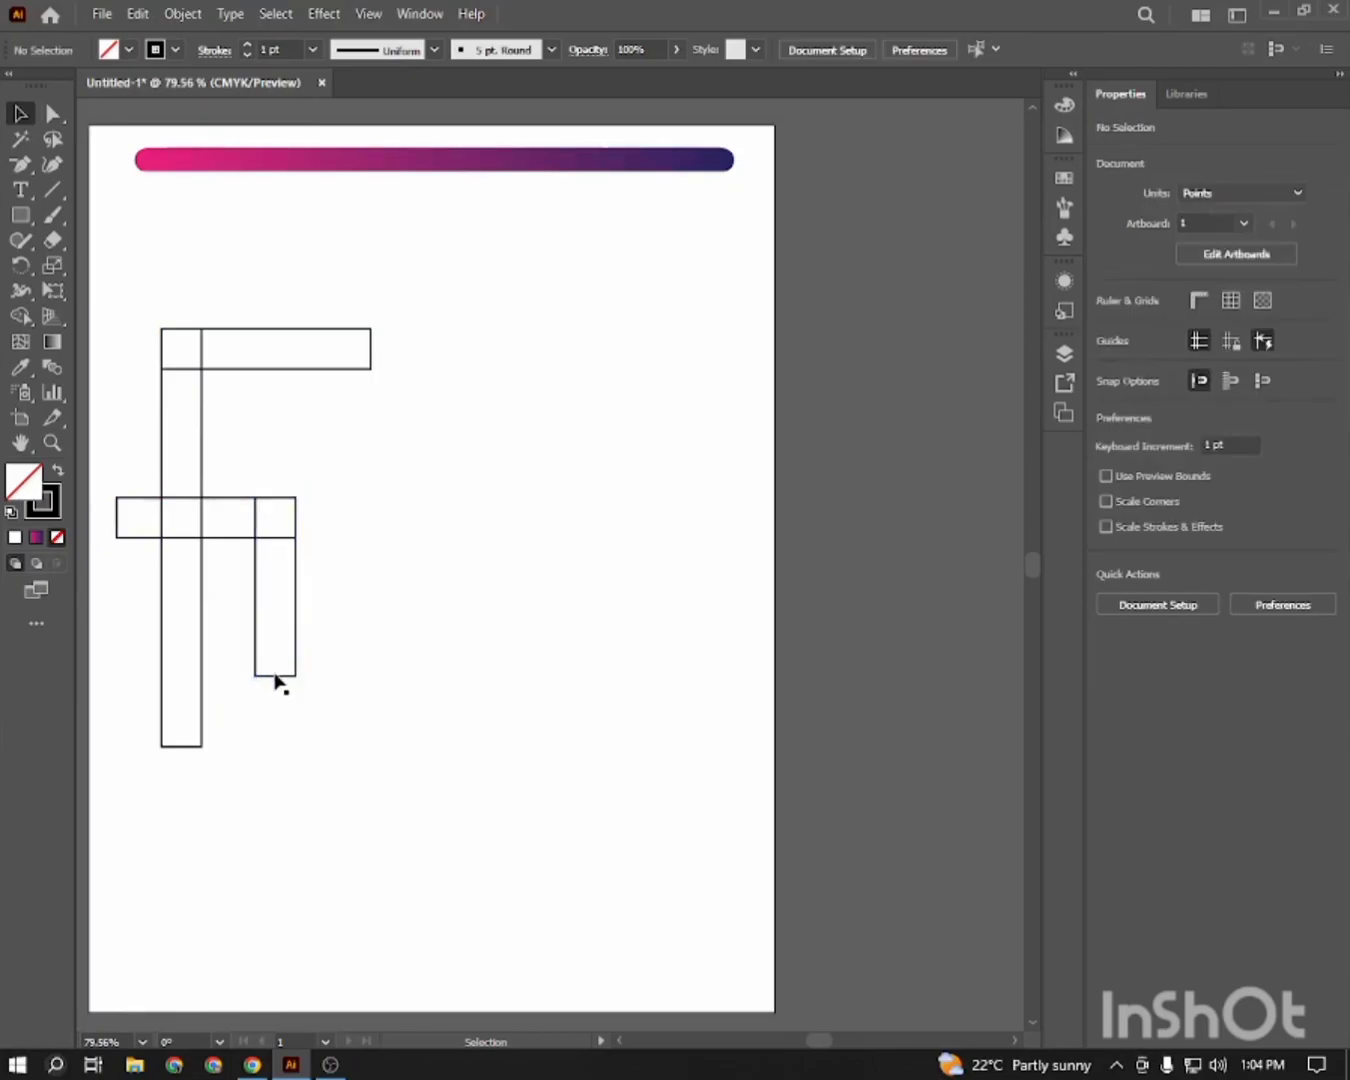
{"action": "left_click", "coordinate": [275, 676]}
{"action": "left_click_drag", "start_coordinate": [275, 676], "coordinate": [265, 617]}
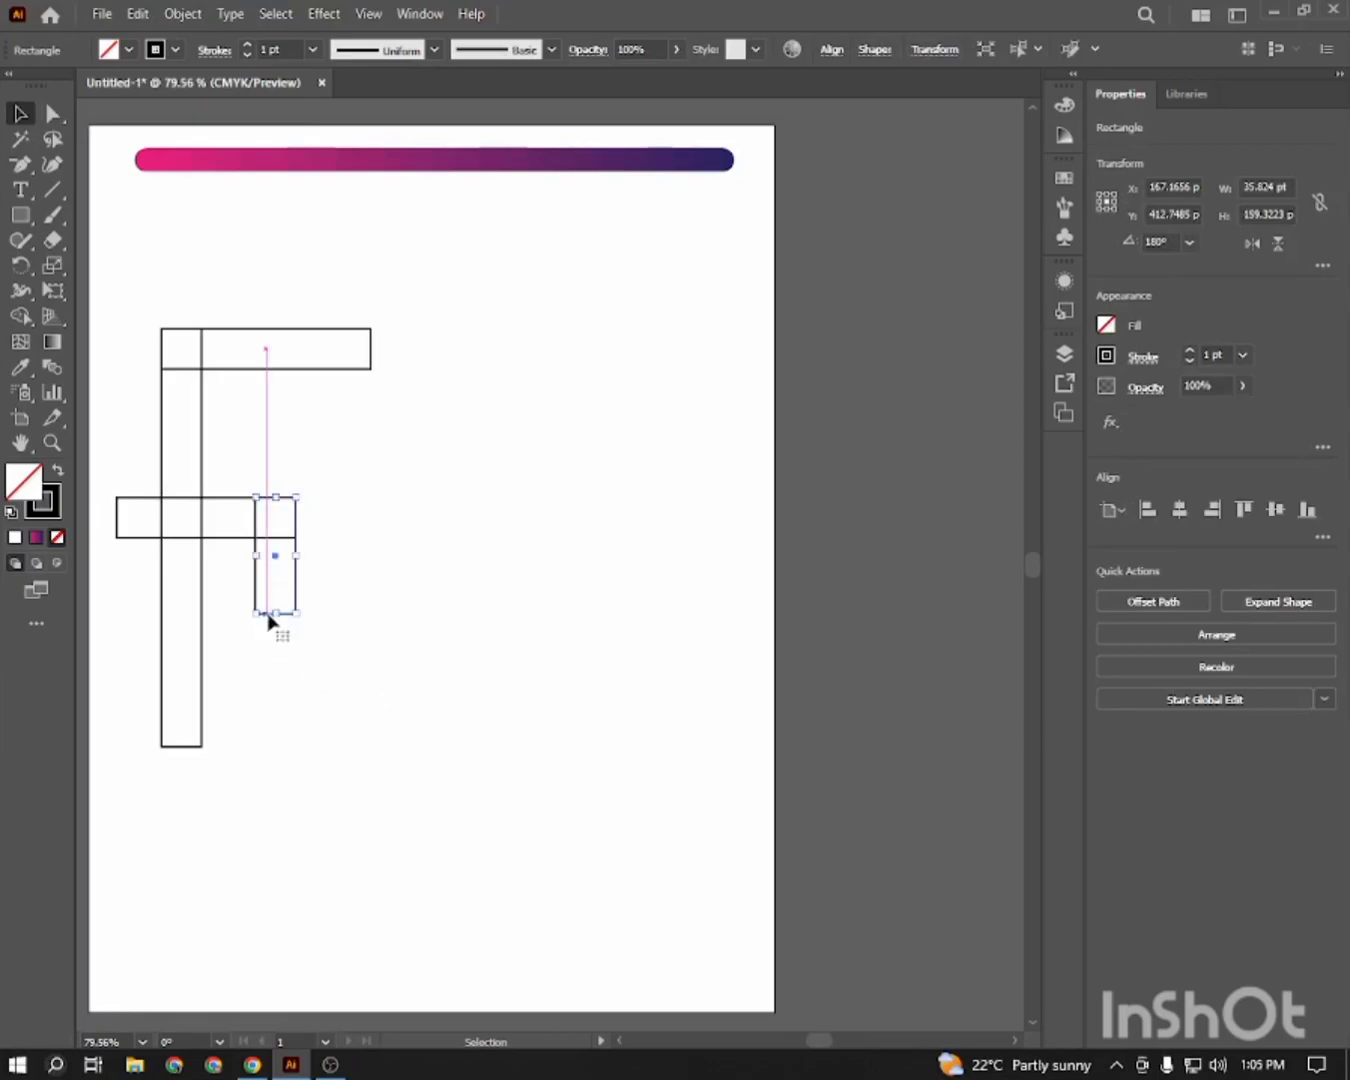
Shorten the main vertical bar to about 294 pt from below and move the crossbar with its hanging bar slightly up
{"action": "left_click", "coordinate": [212, 692]}
{"action": "left_click", "coordinate": [203, 701]}
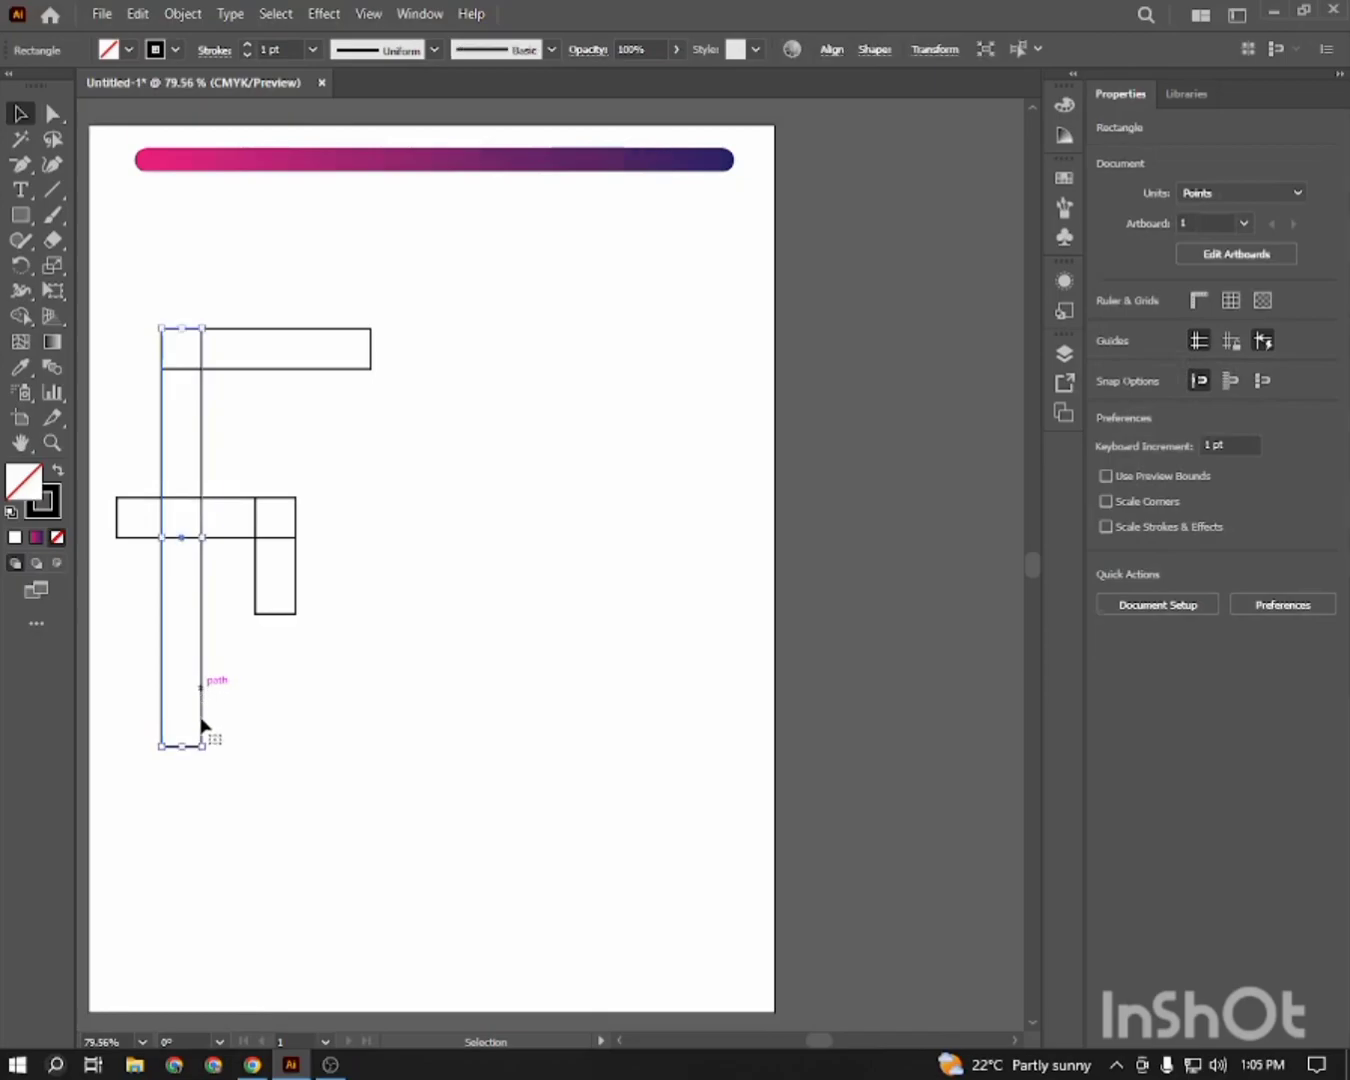
{"action": "left_click_drag", "start_coordinate": [181, 746], "coordinate": [180, 658]}
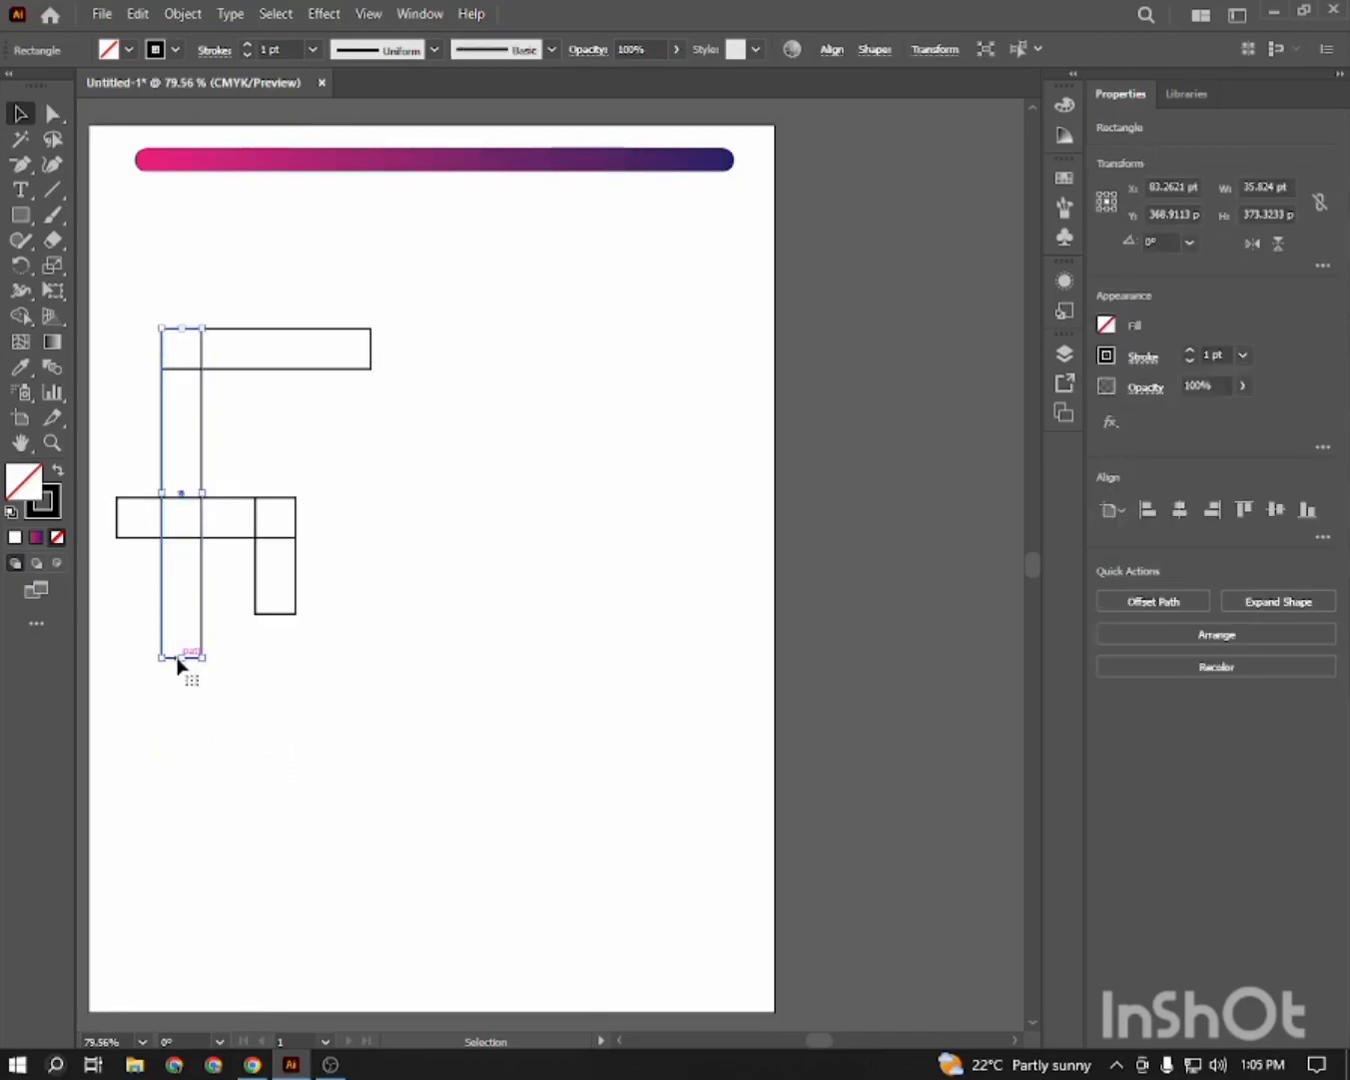
{"action": "left_click_drag", "start_coordinate": [292, 568], "coordinate": [263, 526]}
{"action": "left_click", "coordinate": [357, 572]}
Select all four bars and unite them into a single outlined shape
{"action": "left_click_drag", "start_coordinate": [158, 290], "coordinate": [432, 778]}
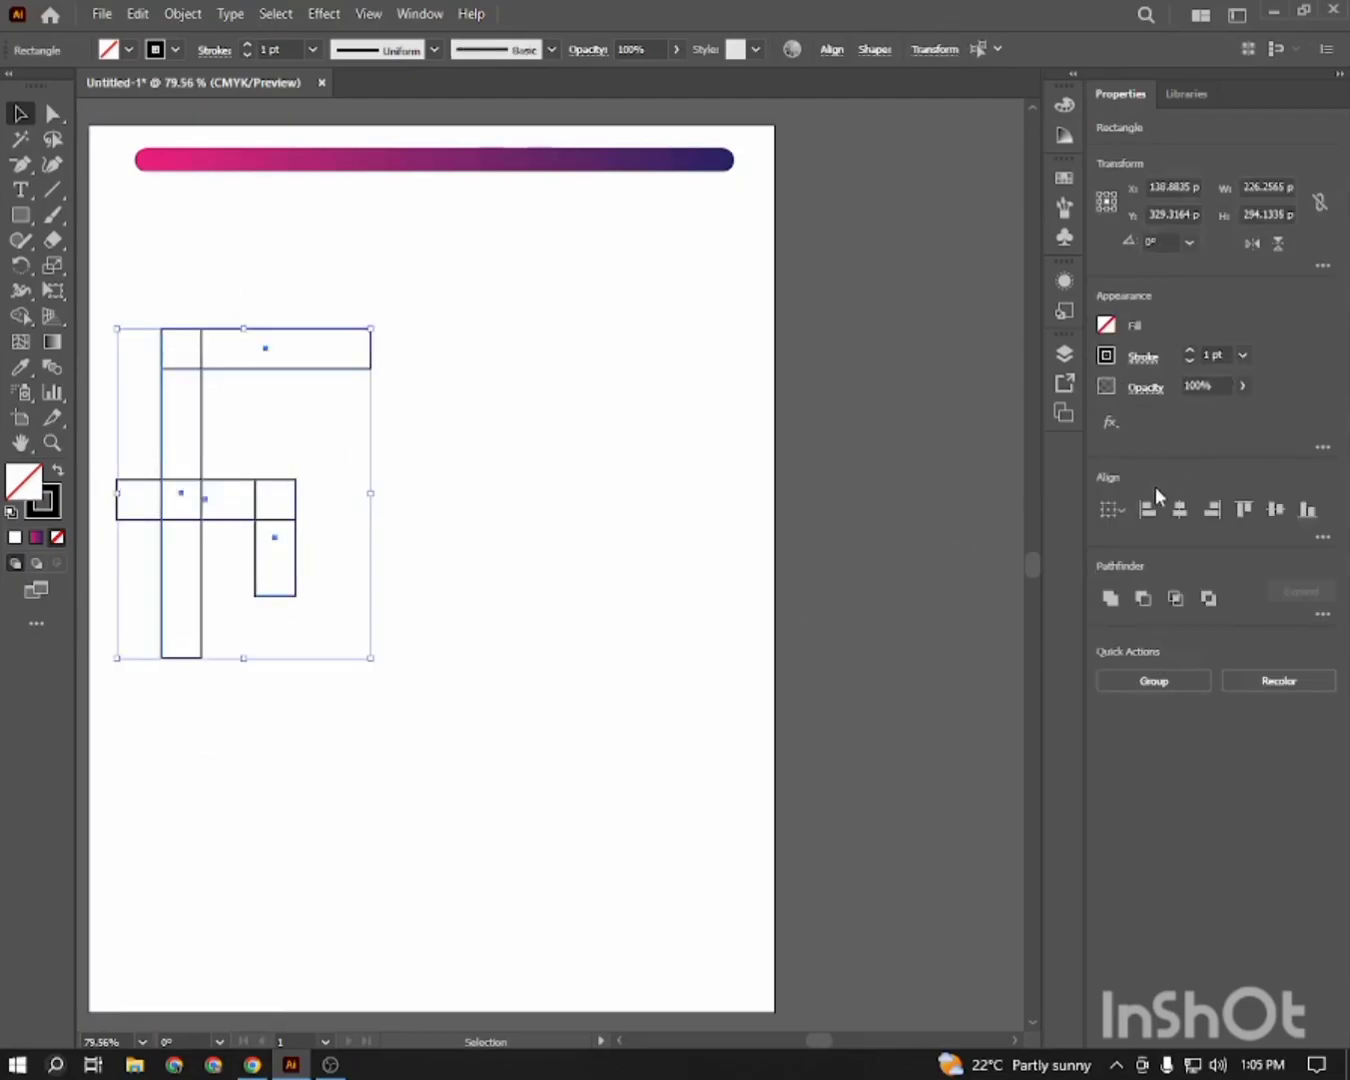
{"action": "left_click", "coordinate": [1110, 598]}
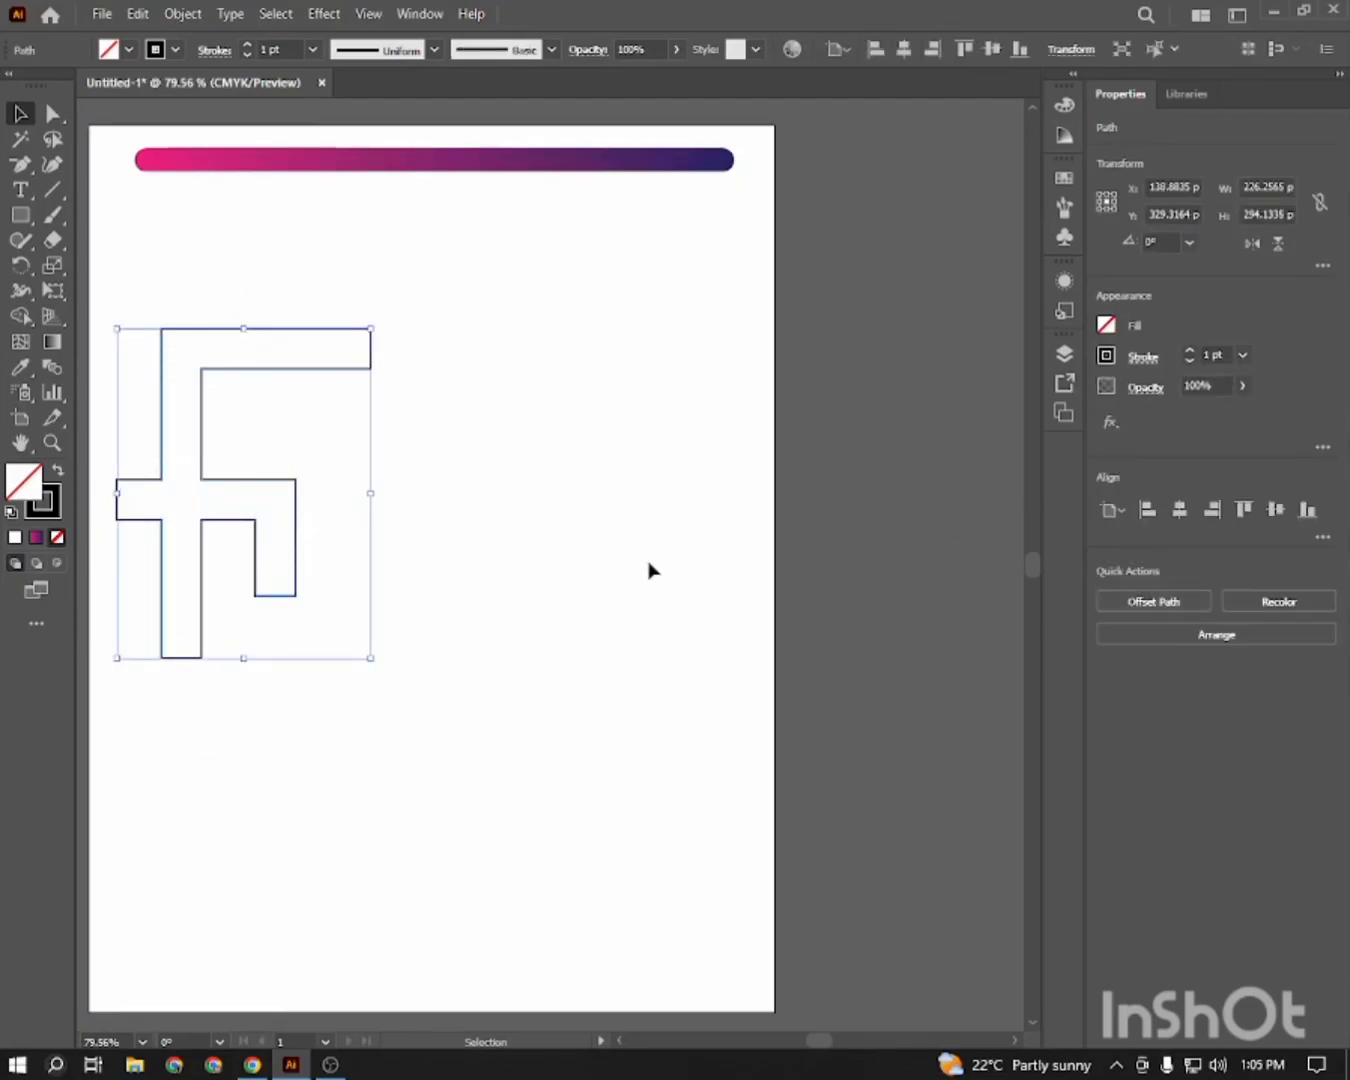
{"action": "left_click", "coordinate": [409, 506]}
Delete the four redundant anchor points beside the outer corners of the top bar and the crossbar's right end
{"action": "left_click", "coordinate": [53, 113]}
{"action": "left_click", "coordinate": [162, 329]}
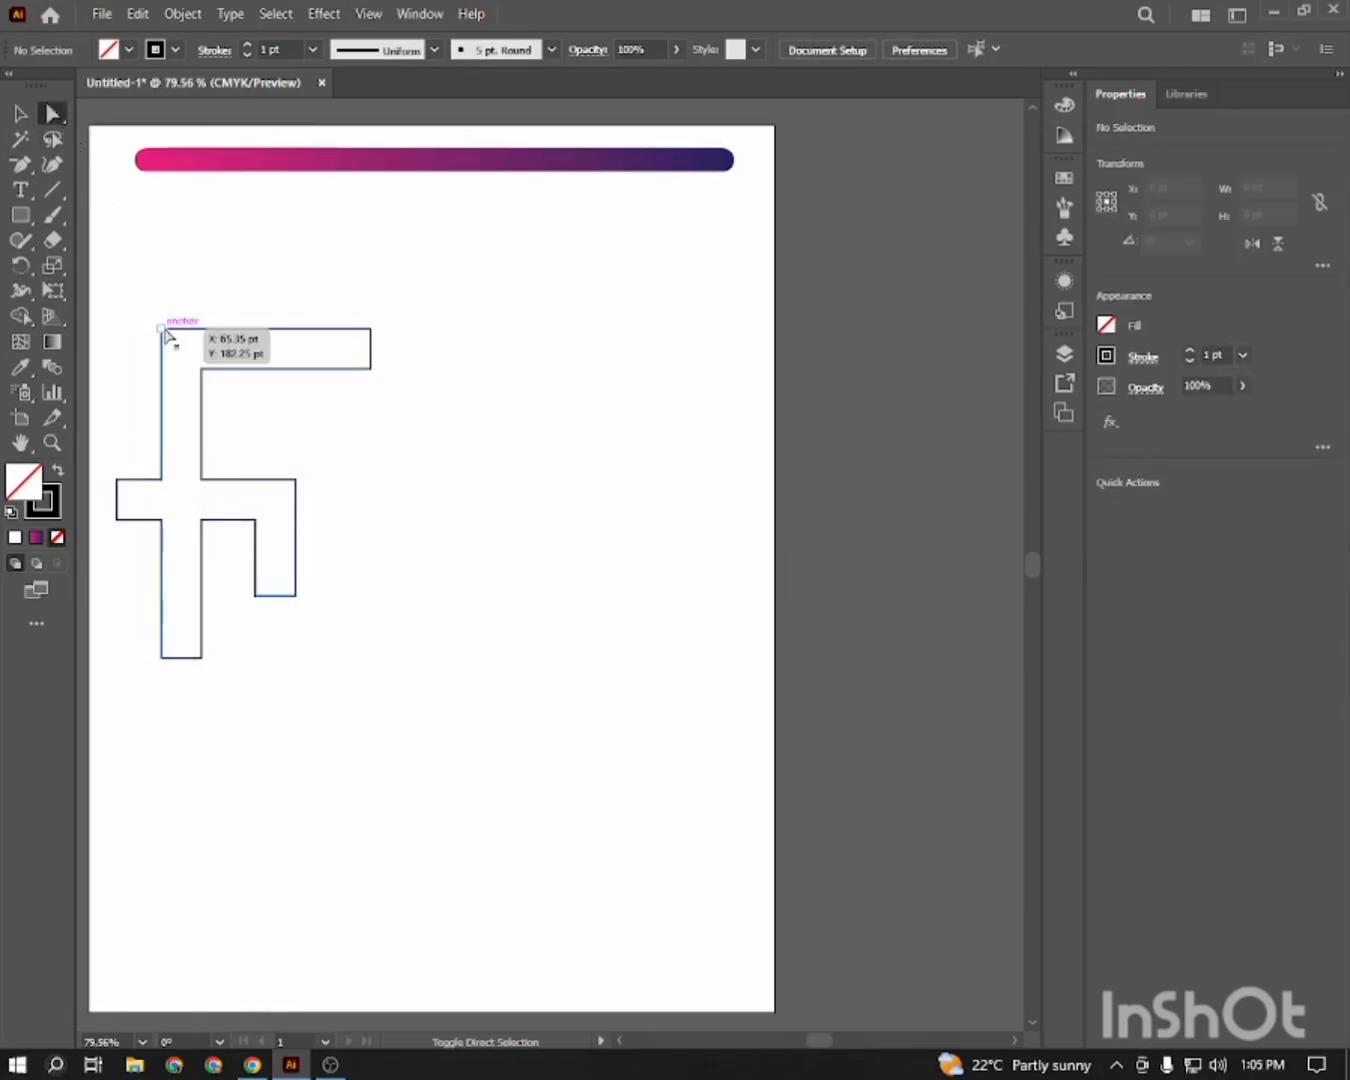
{"action": "left_click", "coordinate": [18, 161]}
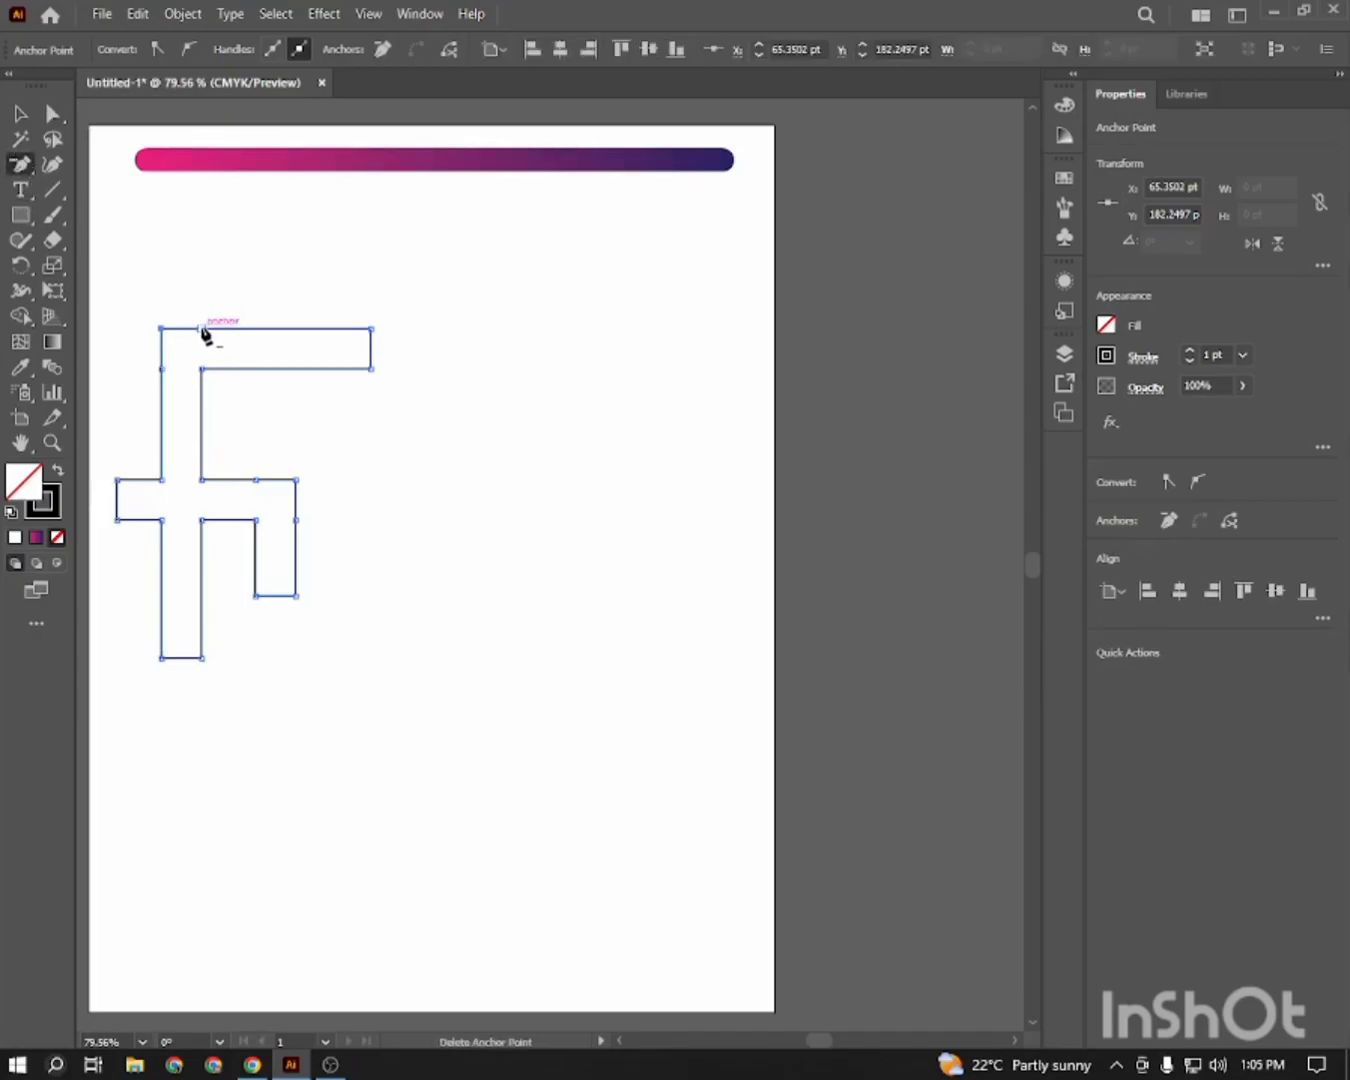
{"action": "left_click", "coordinate": [202, 329]}
{"action": "left_click", "coordinate": [161, 370]}
{"action": "left_click", "coordinate": [295, 520]}
{"action": "left_click", "coordinate": [257, 481]}
{"action": "left_click", "coordinate": [20, 113]}
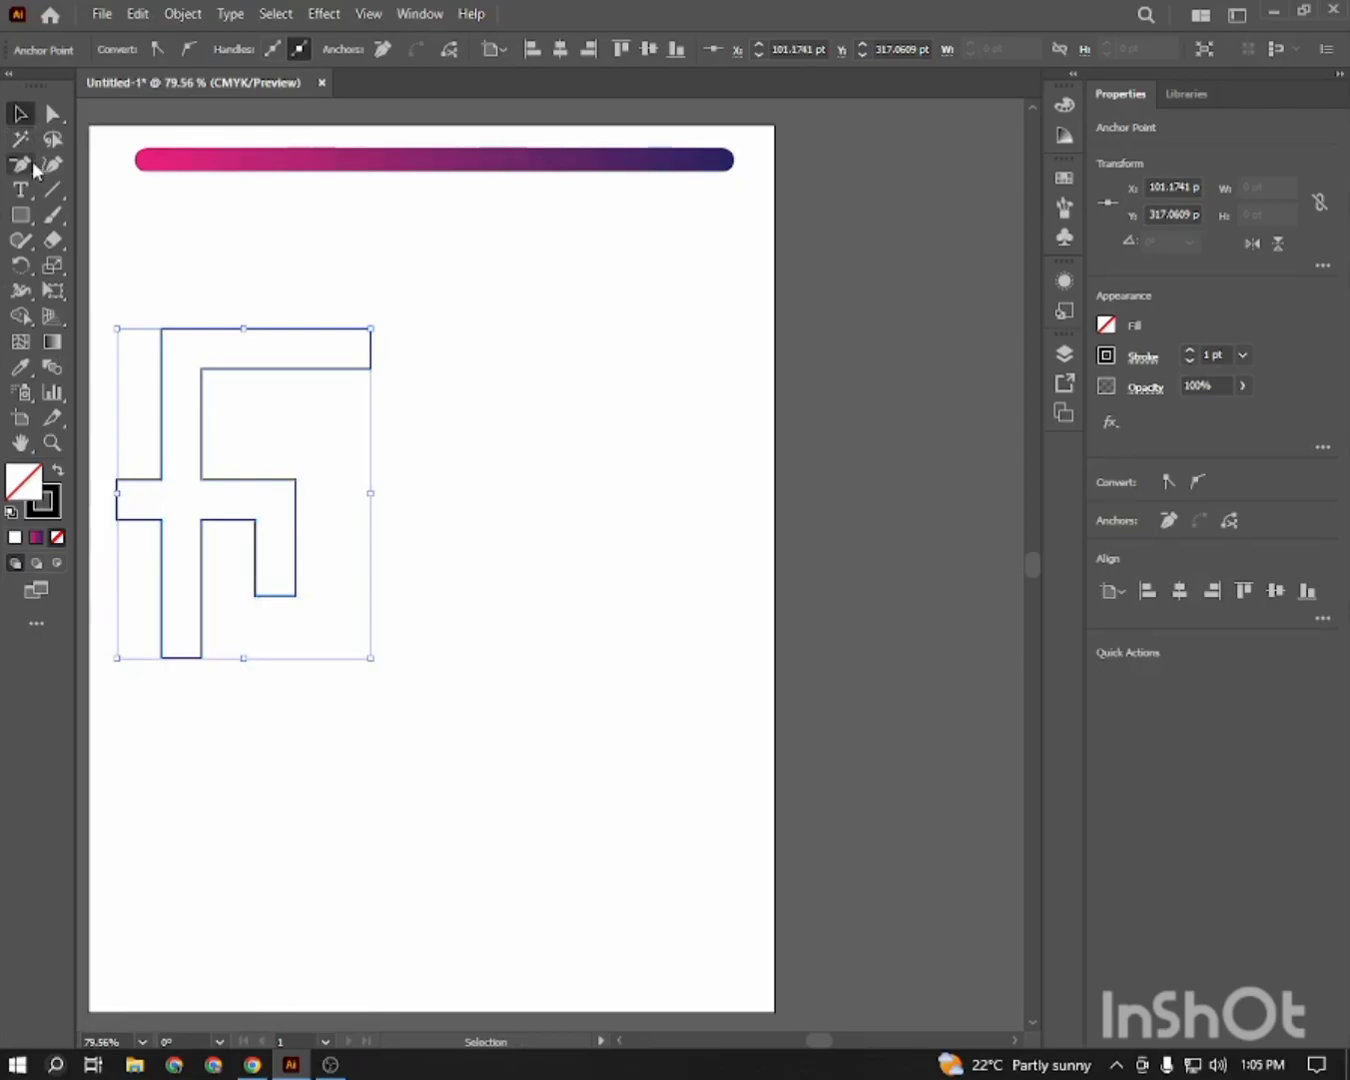
Round the stem's upper-left corner, the top bar's lower-right, the crossbar's upper-right and its lower-left corner to about 36 pt
{"action": "left_click", "coordinate": [54, 115]}
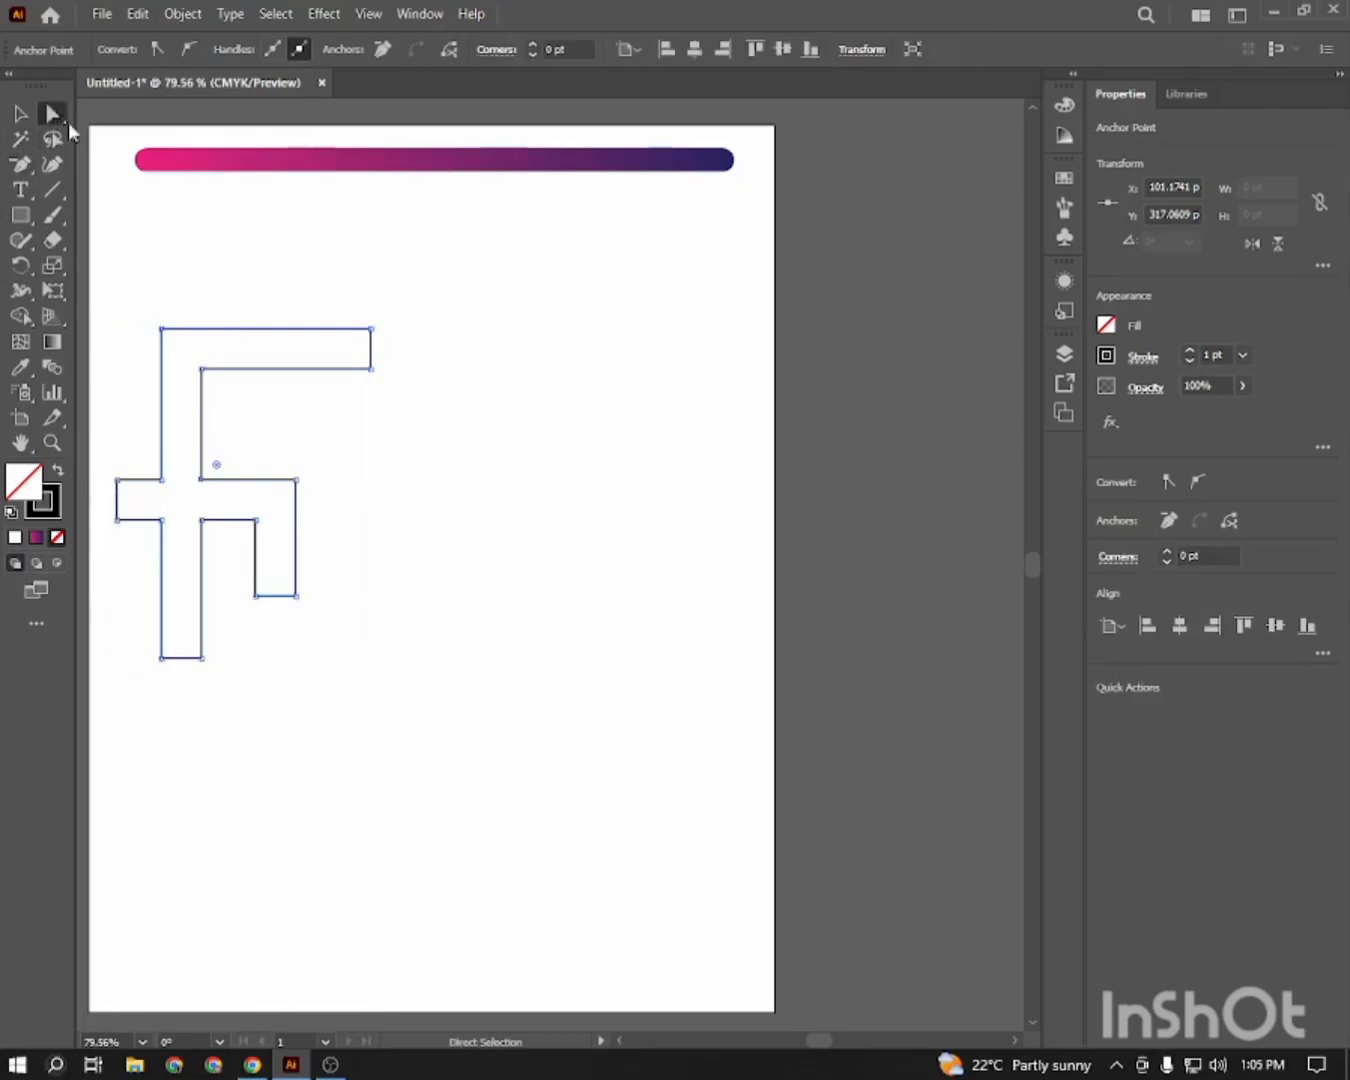
{"action": "left_click", "coordinate": [165, 341]}
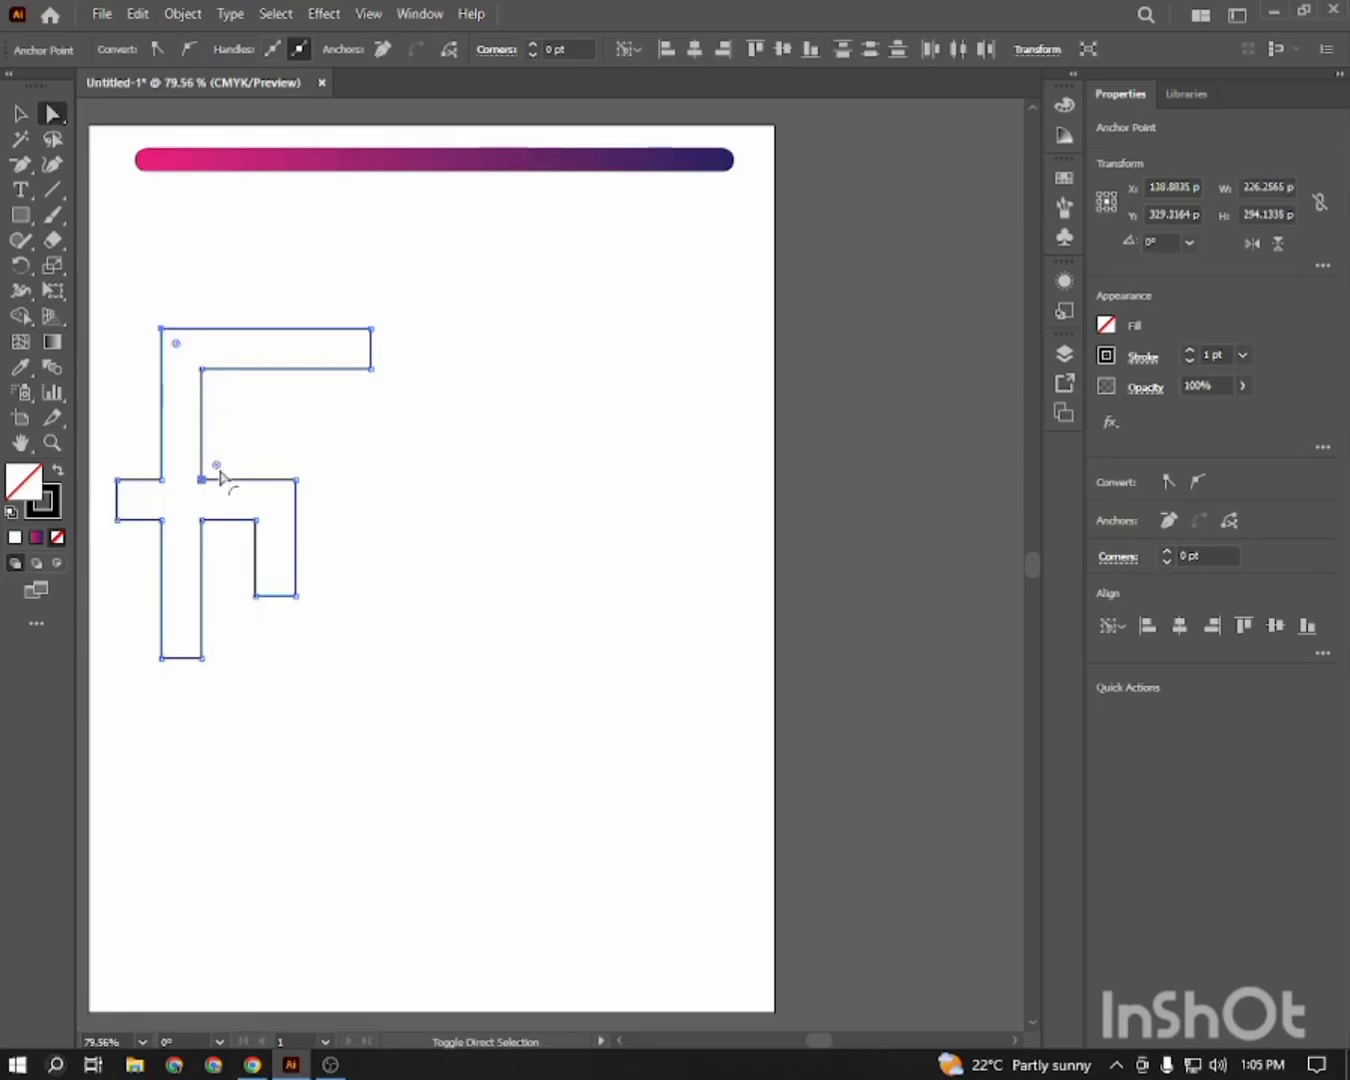
{"action": "left_click", "coordinate": [204, 480]}
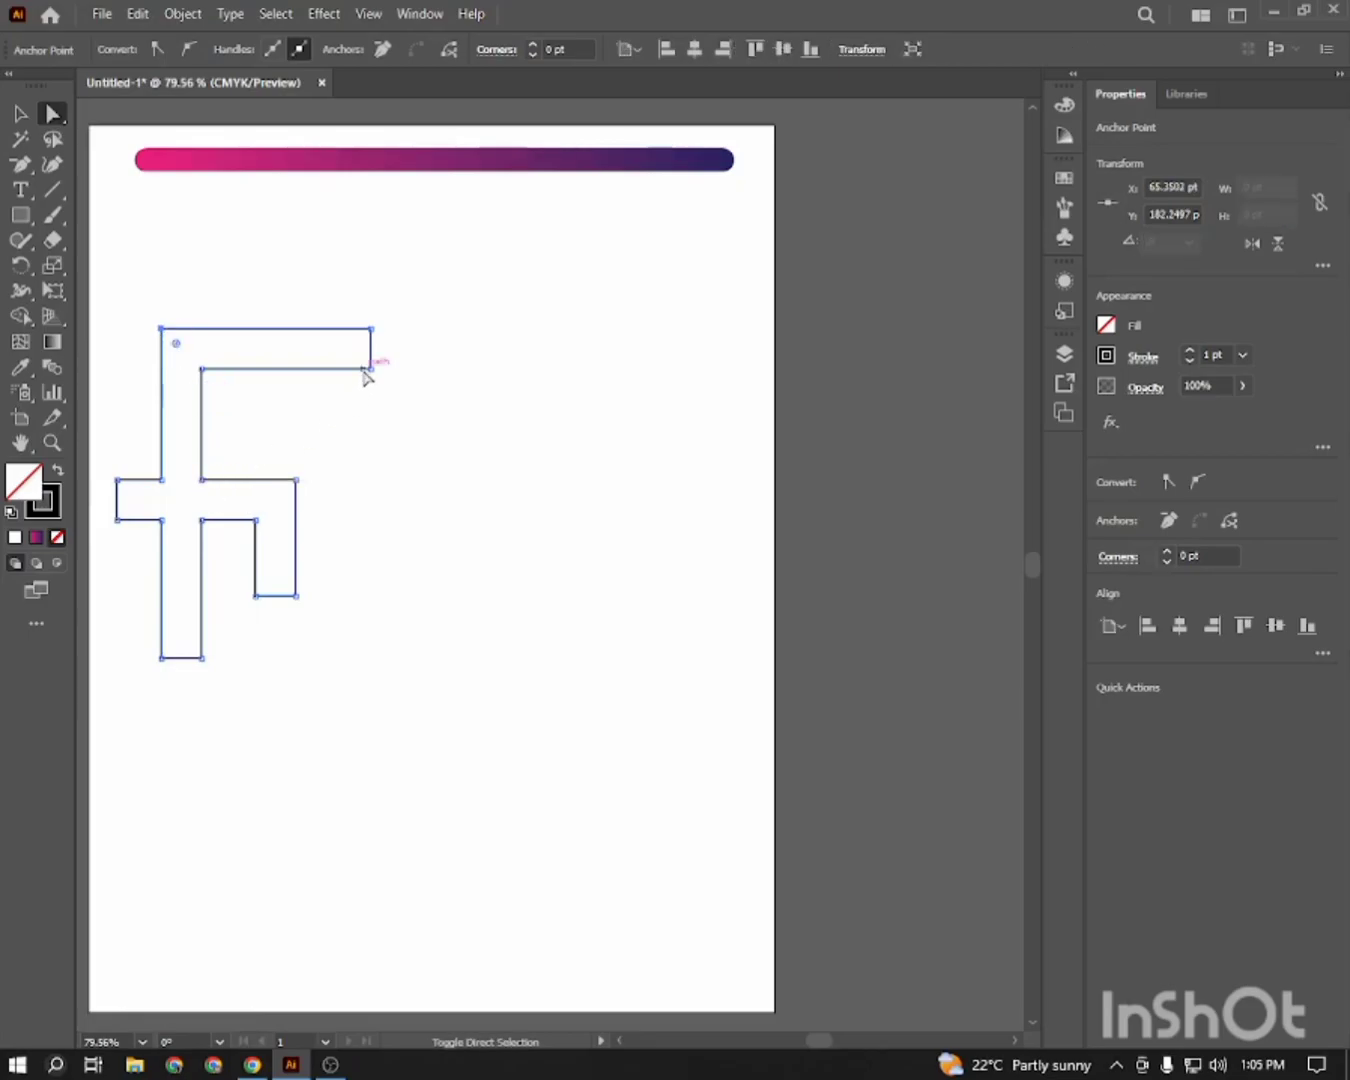
{"action": "left_click", "coordinate": [371, 332]}
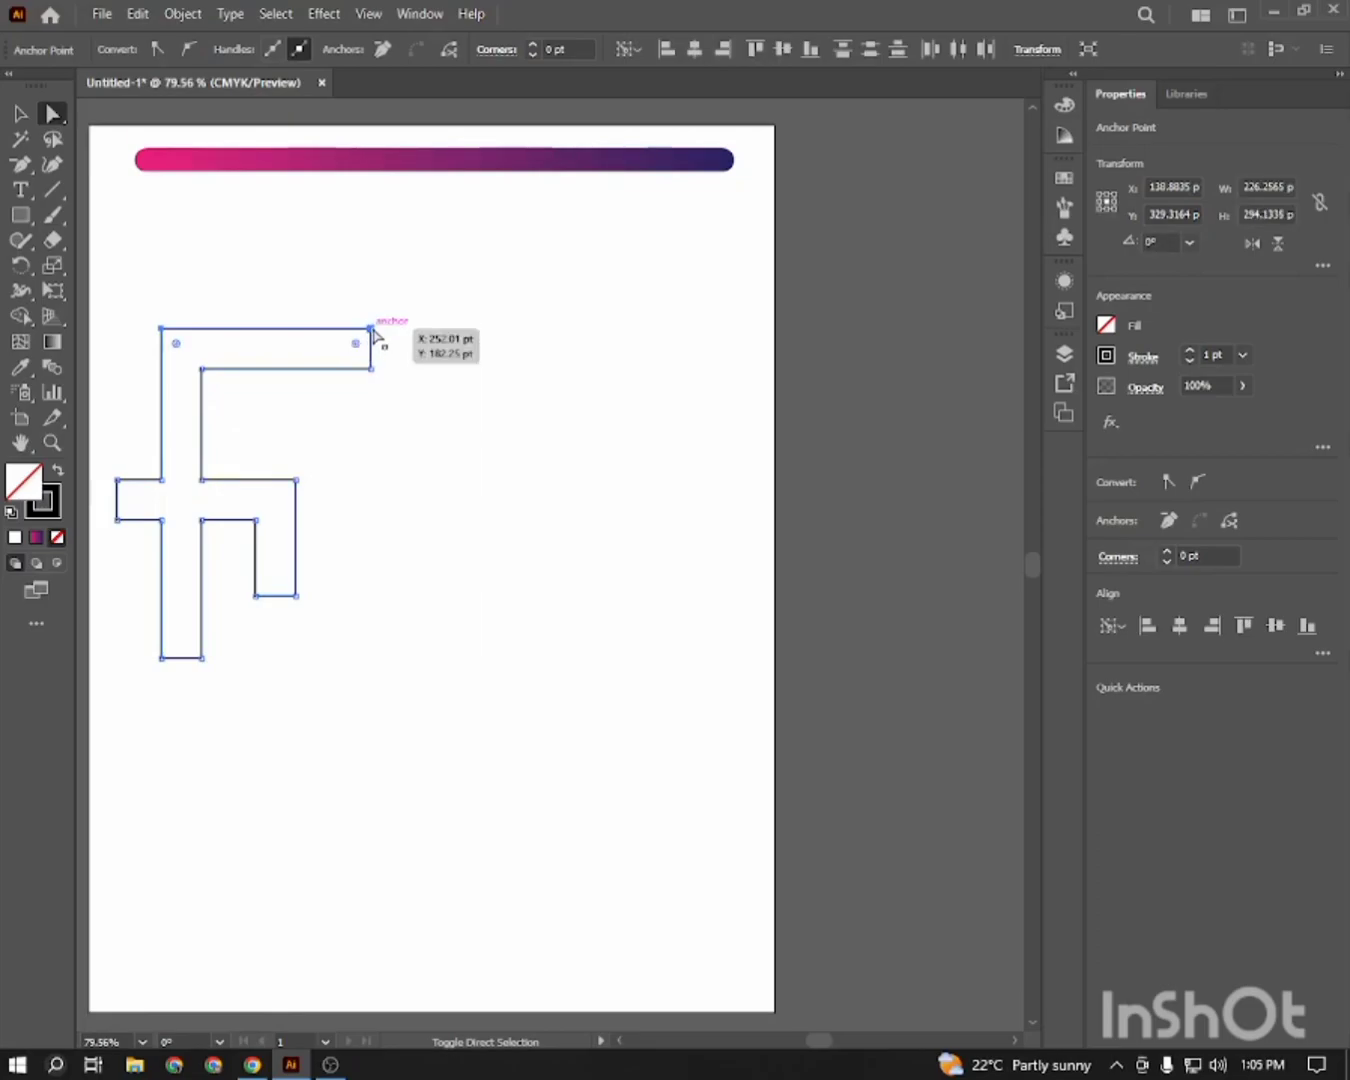
{"action": "left_click", "coordinate": [371, 370]}
{"action": "left_click", "coordinate": [281, 519]}
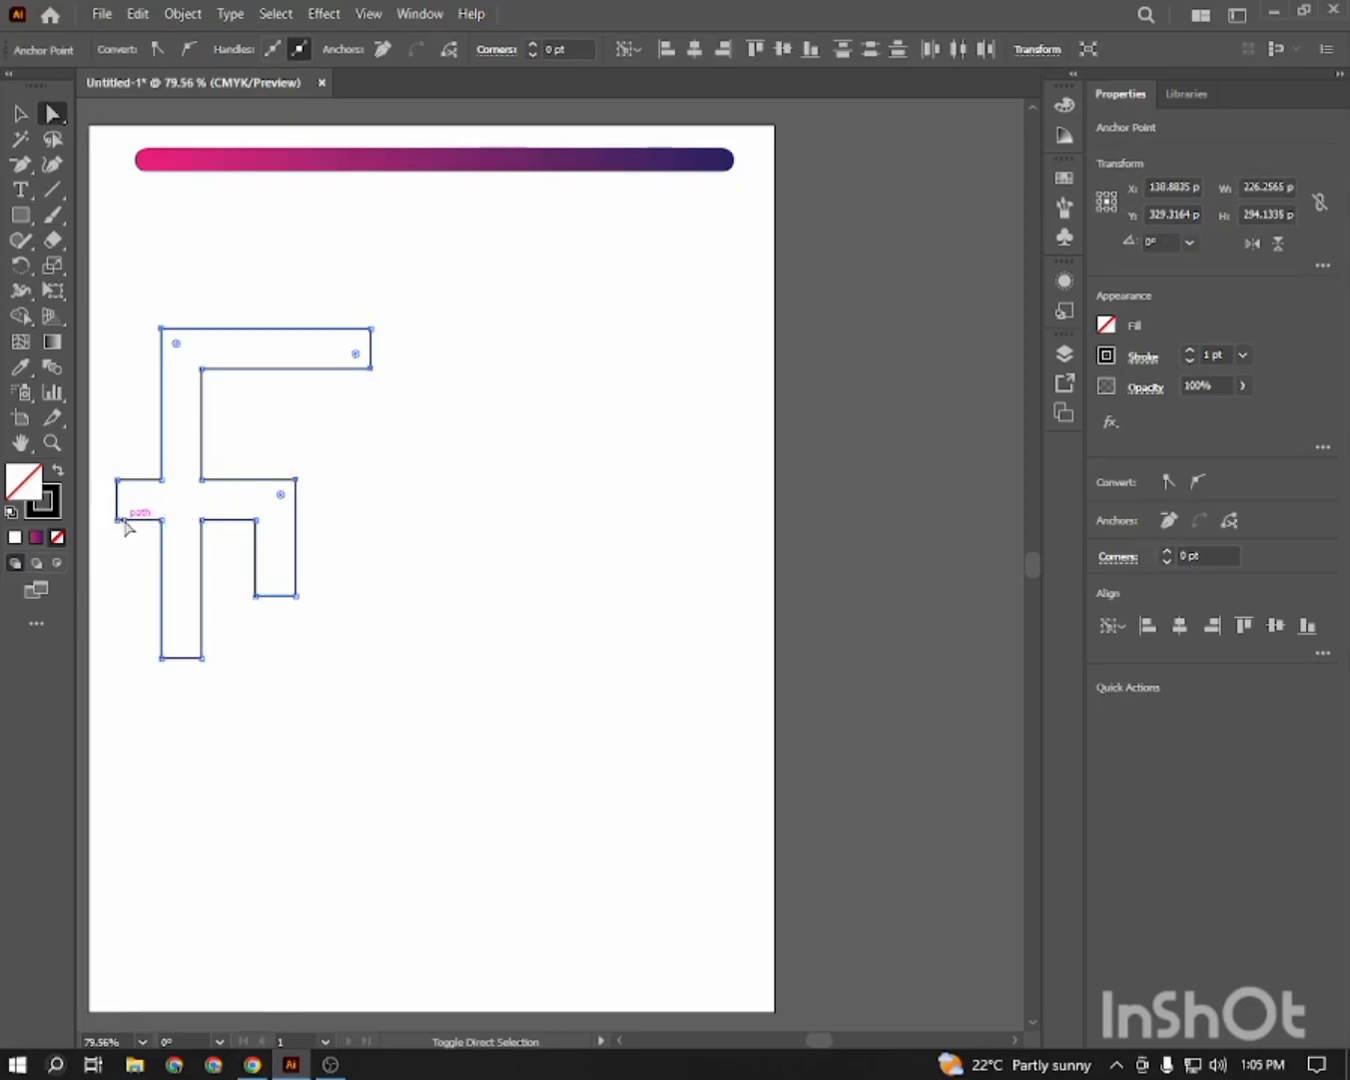
{"action": "left_click_drag", "start_coordinate": [133, 507], "coordinate": [257, 462]}
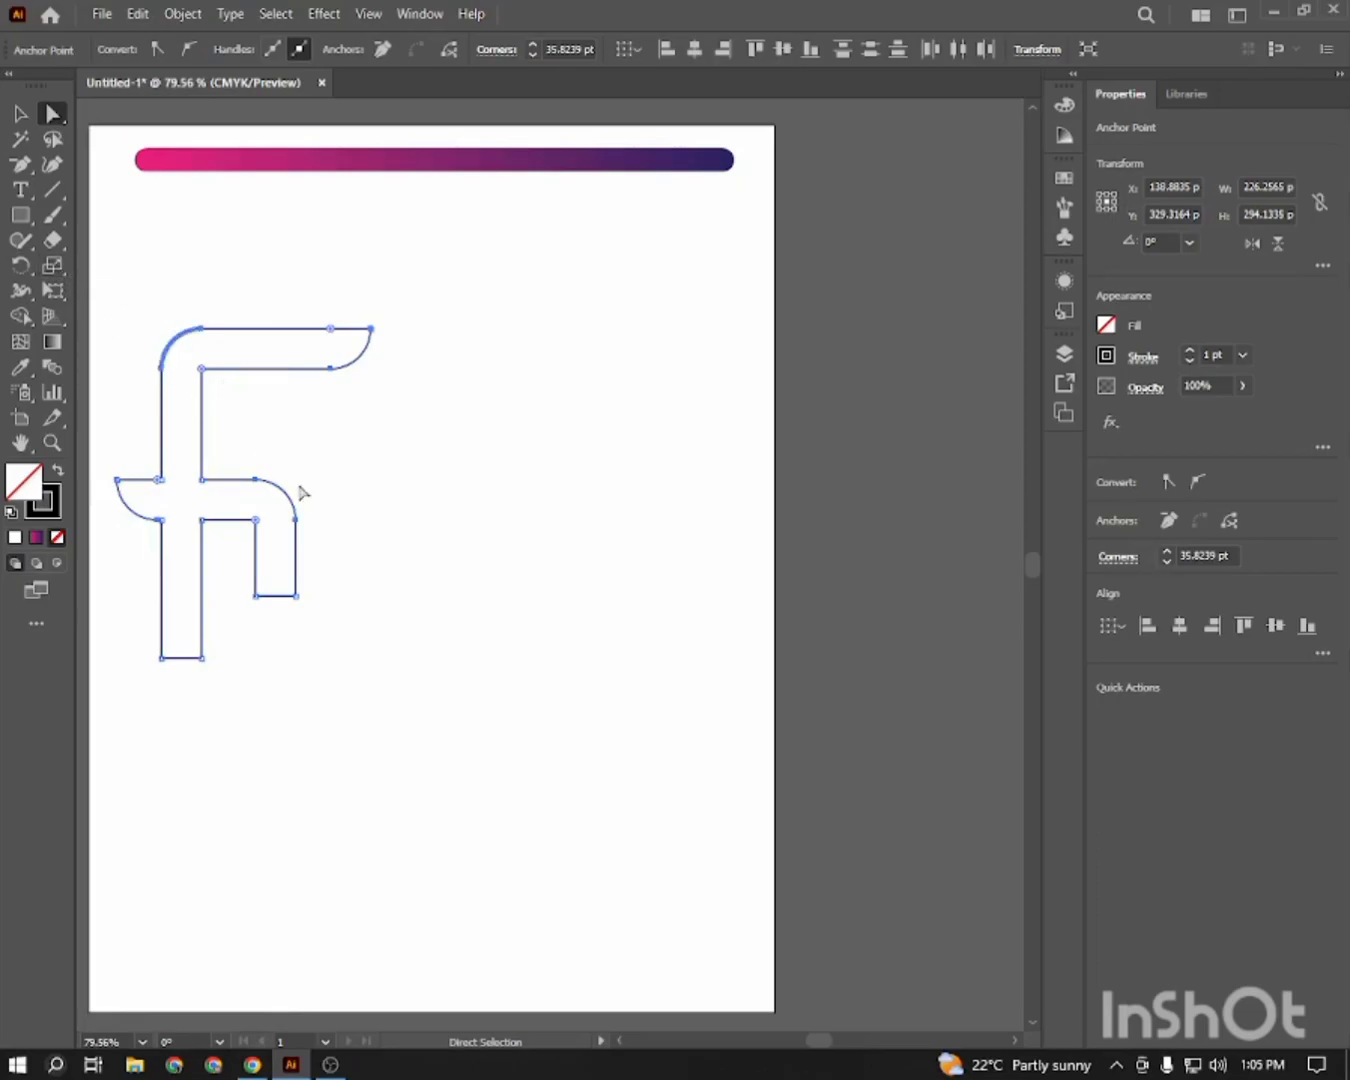
{"action": "left_click", "coordinate": [242, 393]}
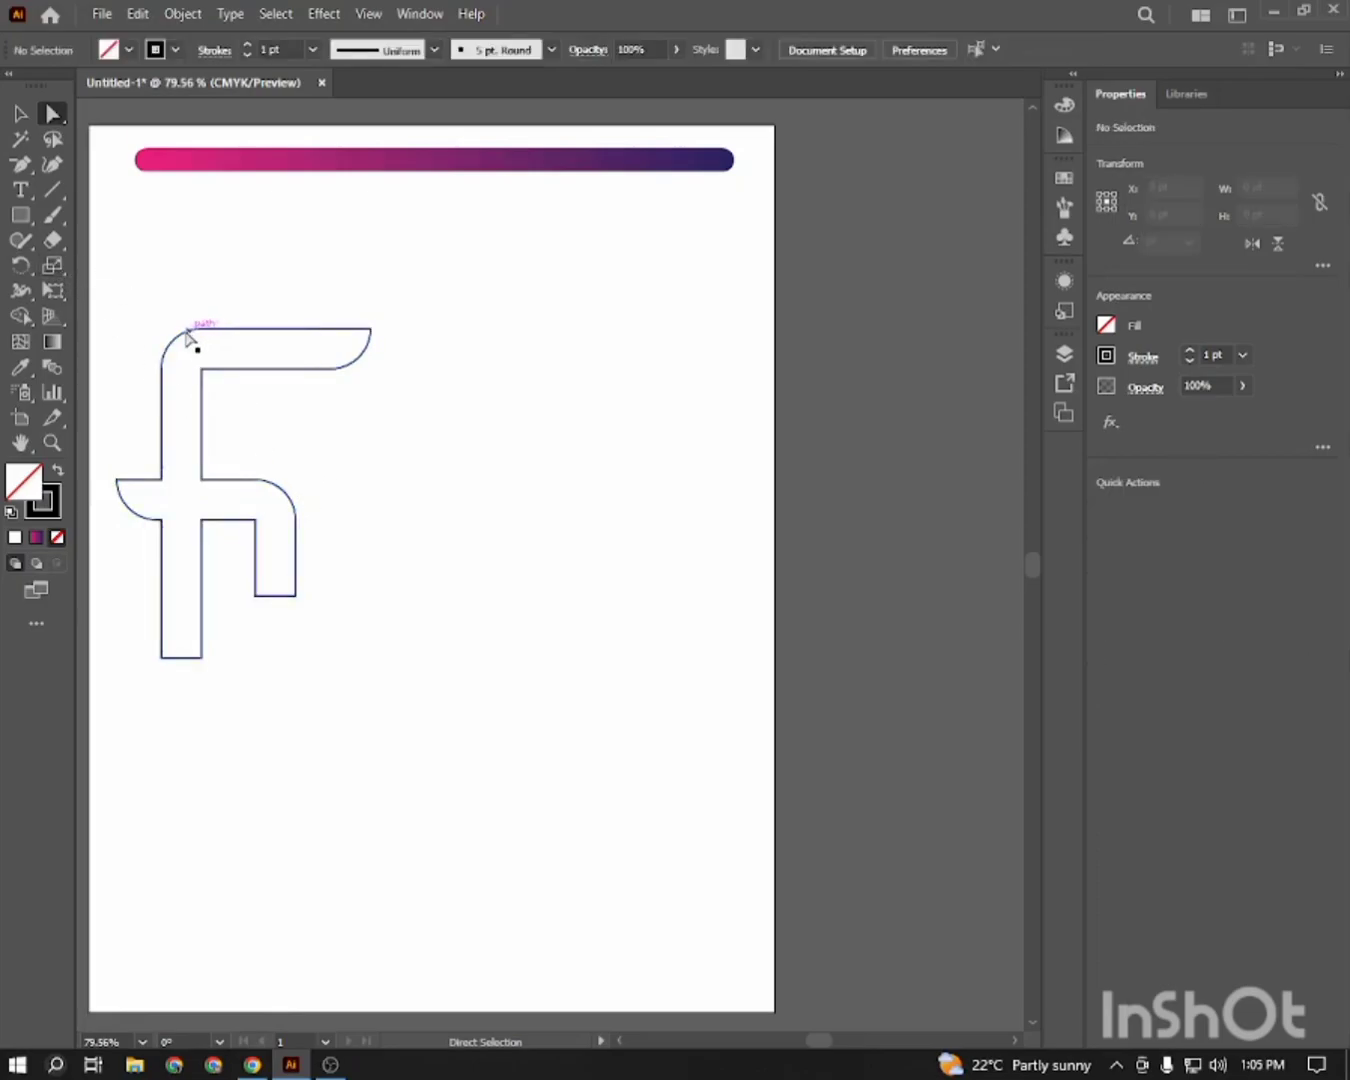
Round the inner corners below the top bar and inside the crossbar's right bend to about 16 pt
{"action": "left_click", "coordinate": [209, 383]}
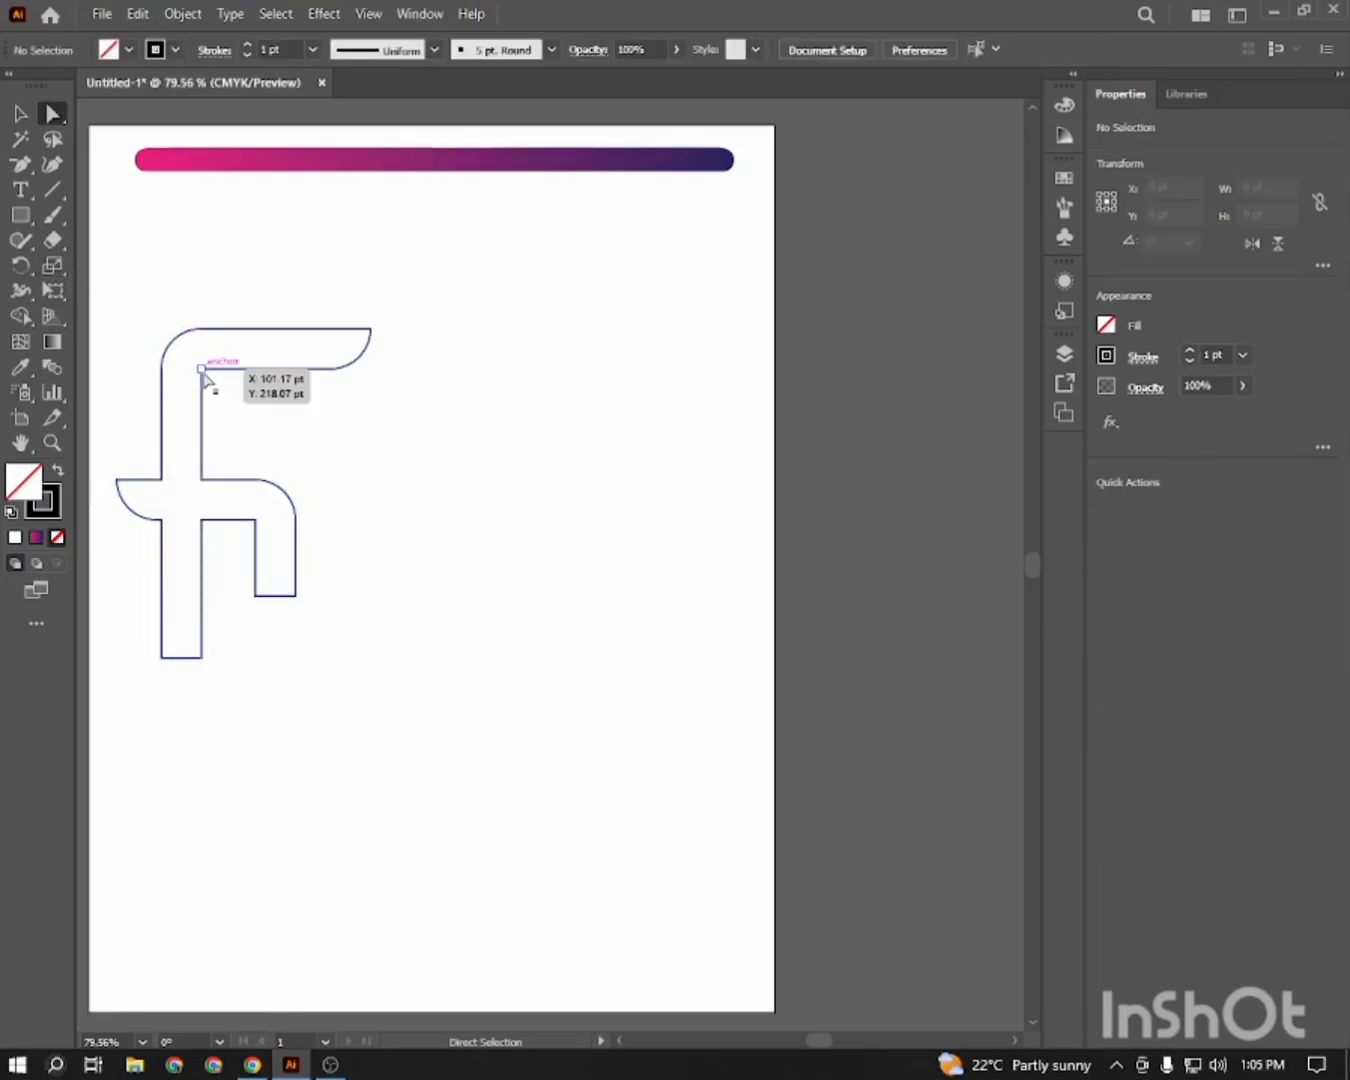
{"action": "left_click", "coordinate": [256, 522]}
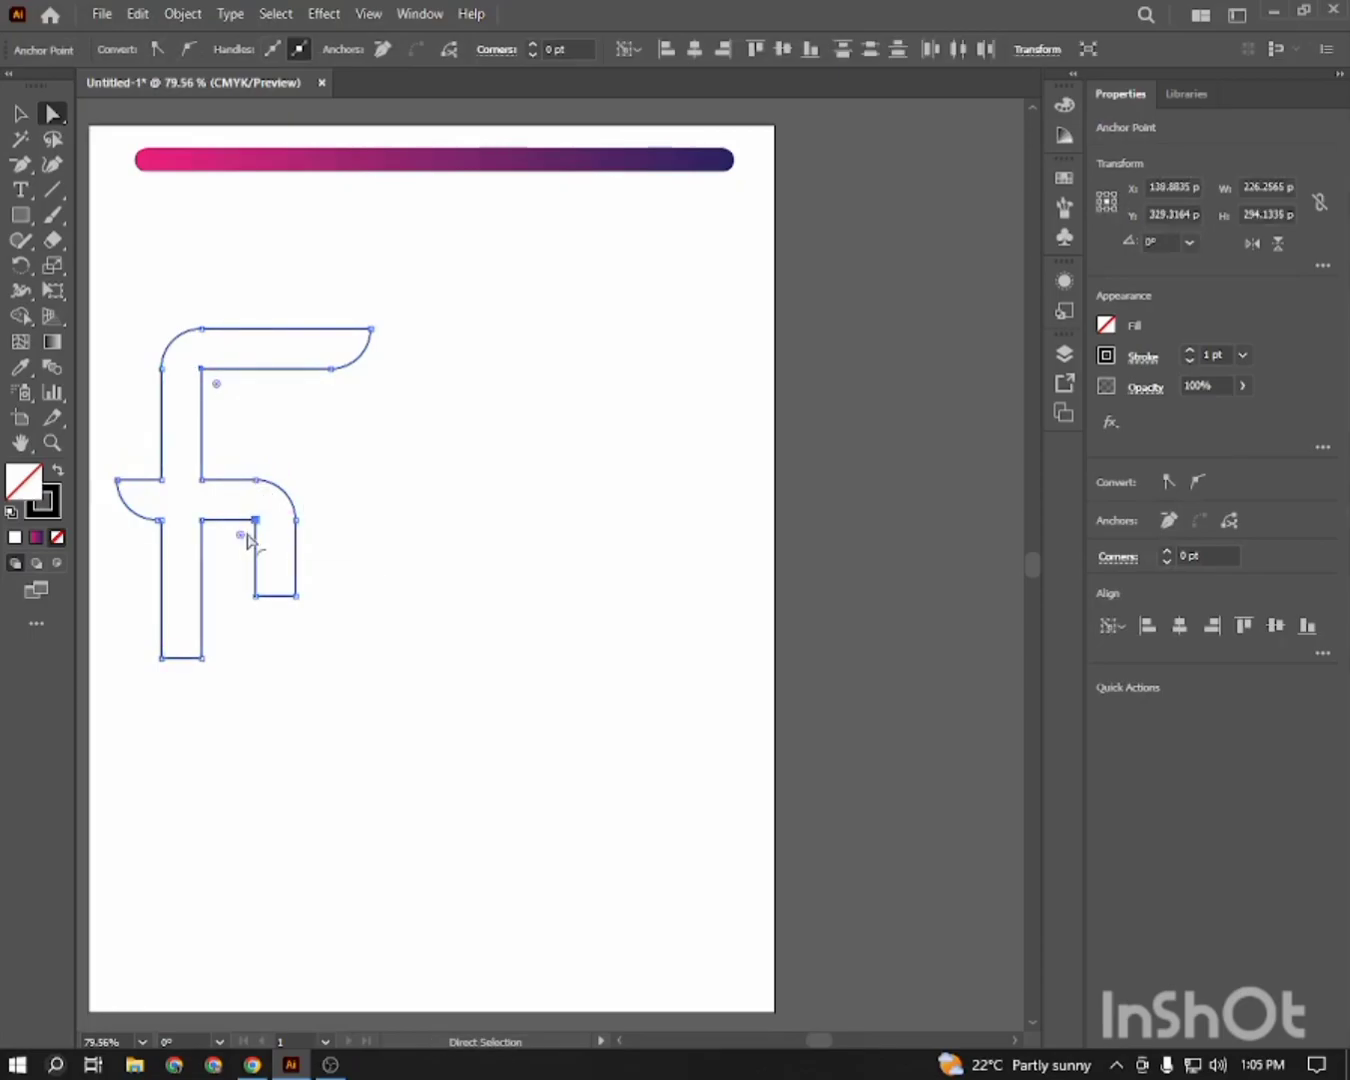
{"action": "left_click_drag", "start_coordinate": [245, 540], "coordinate": [246, 550]}
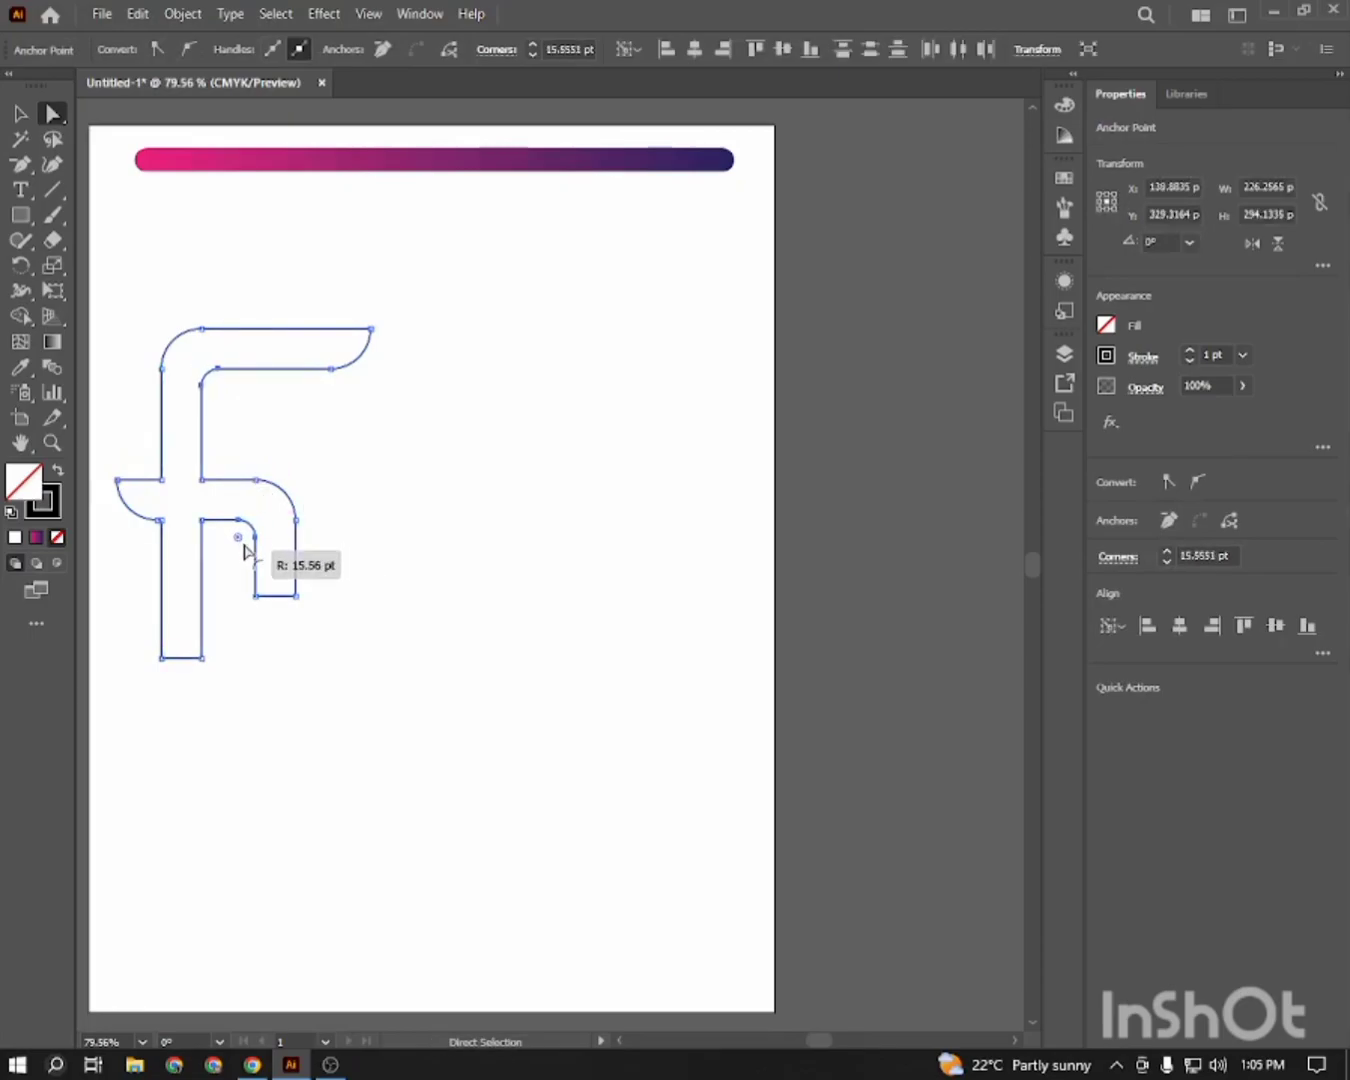
{"action": "left_click", "coordinate": [21, 116]}
{"action": "left_click", "coordinate": [184, 312]}
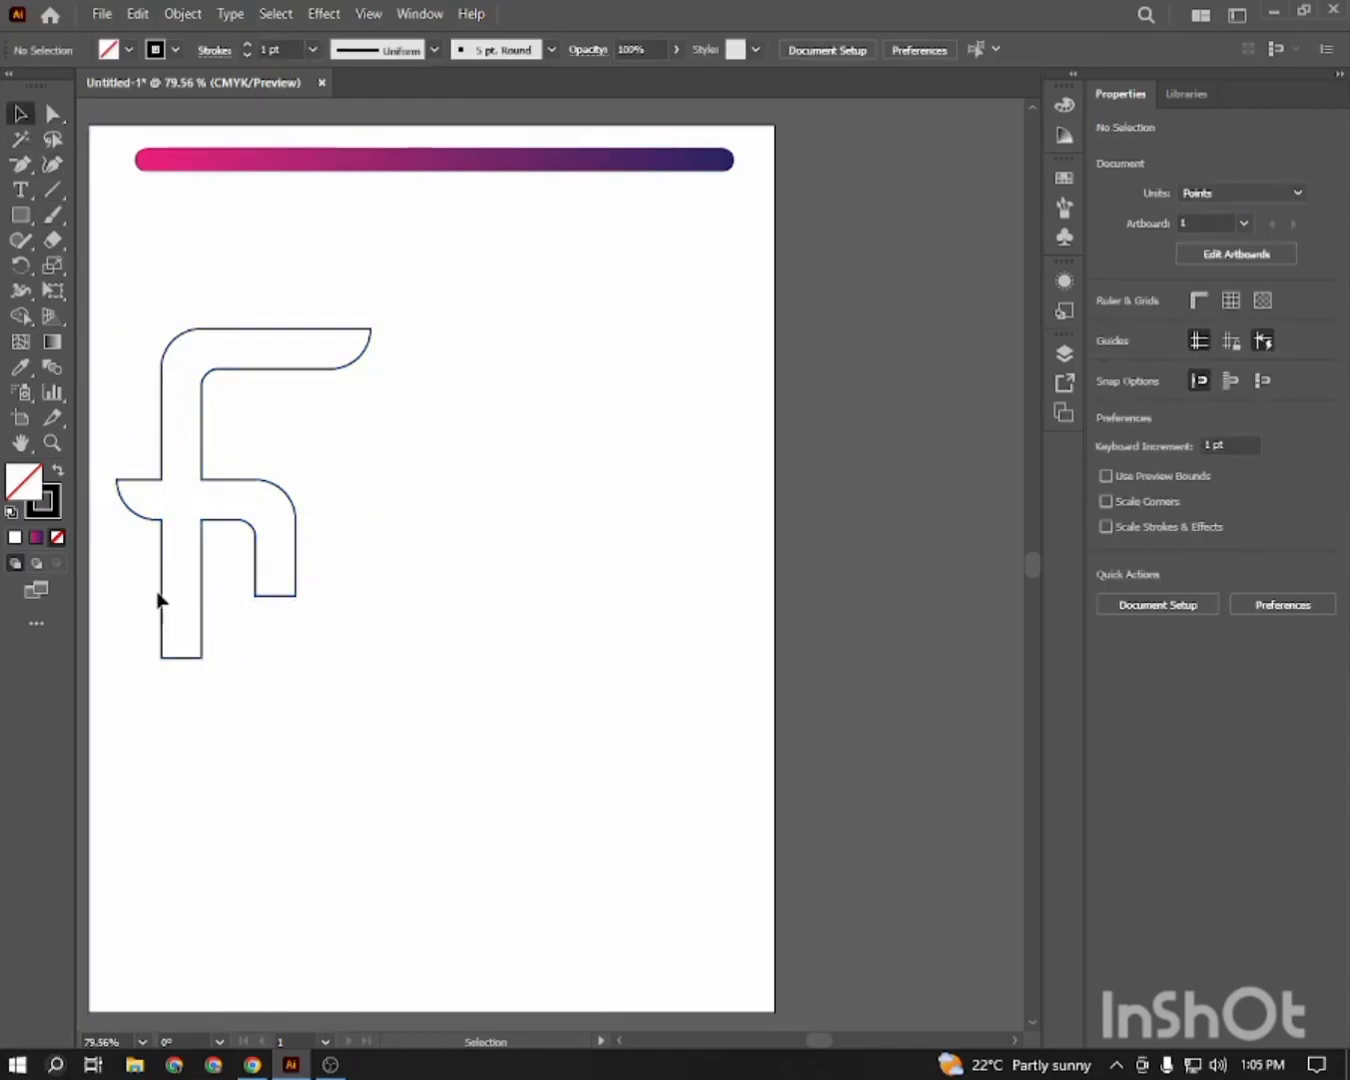
Round both lower corners of the main stem to about 18 pt so it ends in a semicircle
{"action": "left_click", "coordinate": [196, 658]}
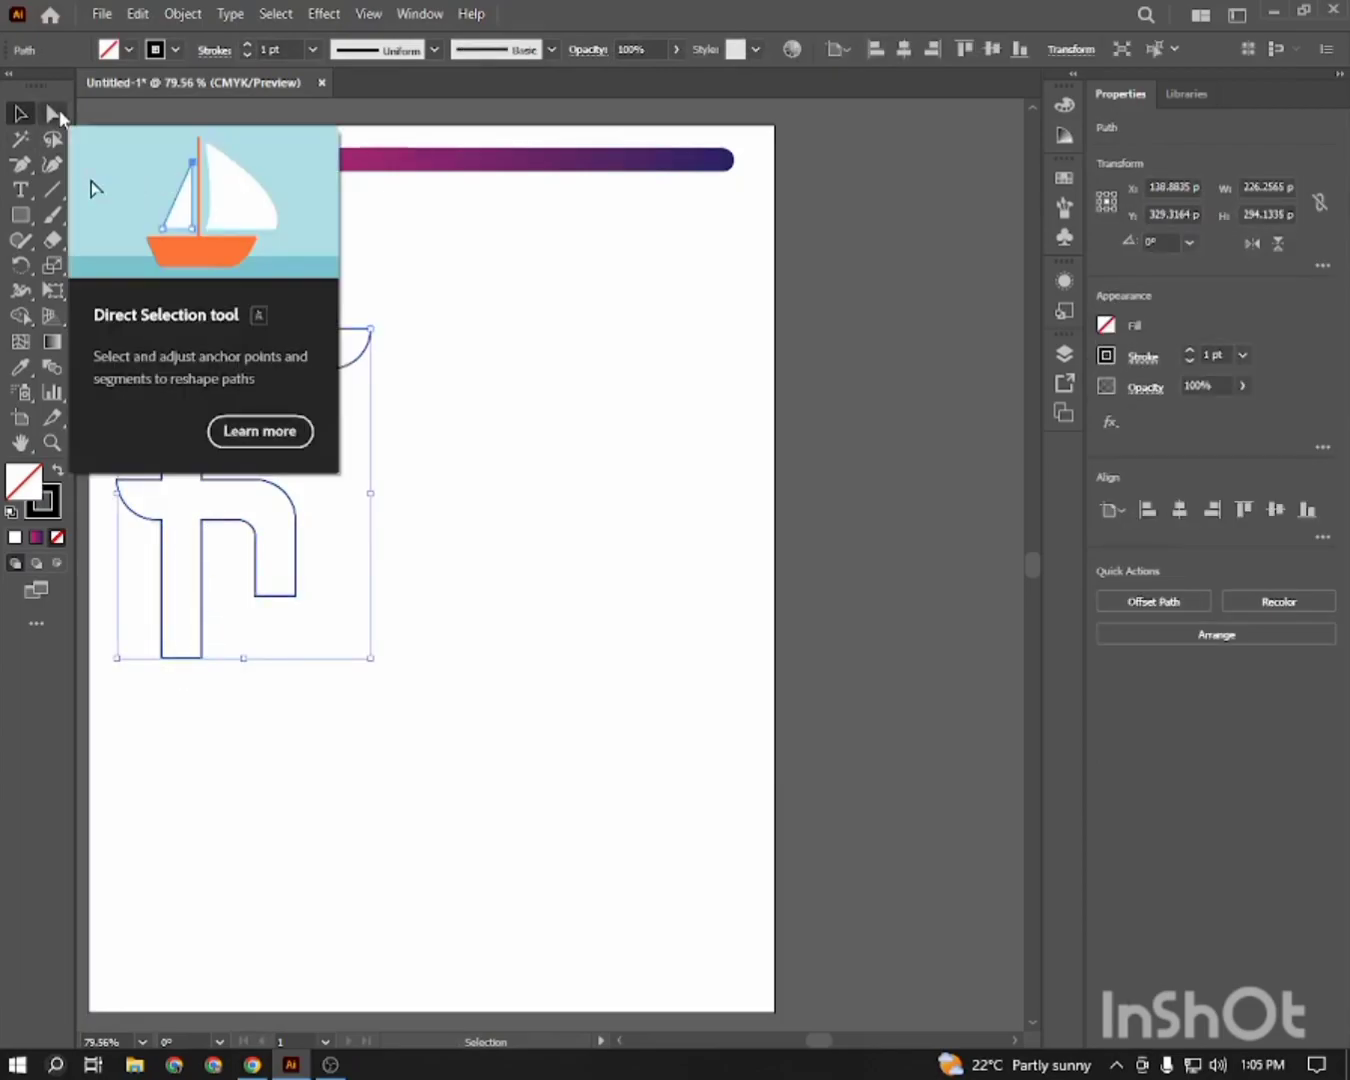
{"action": "left_click", "coordinate": [55, 113]}
{"action": "left_click", "coordinate": [274, 633]}
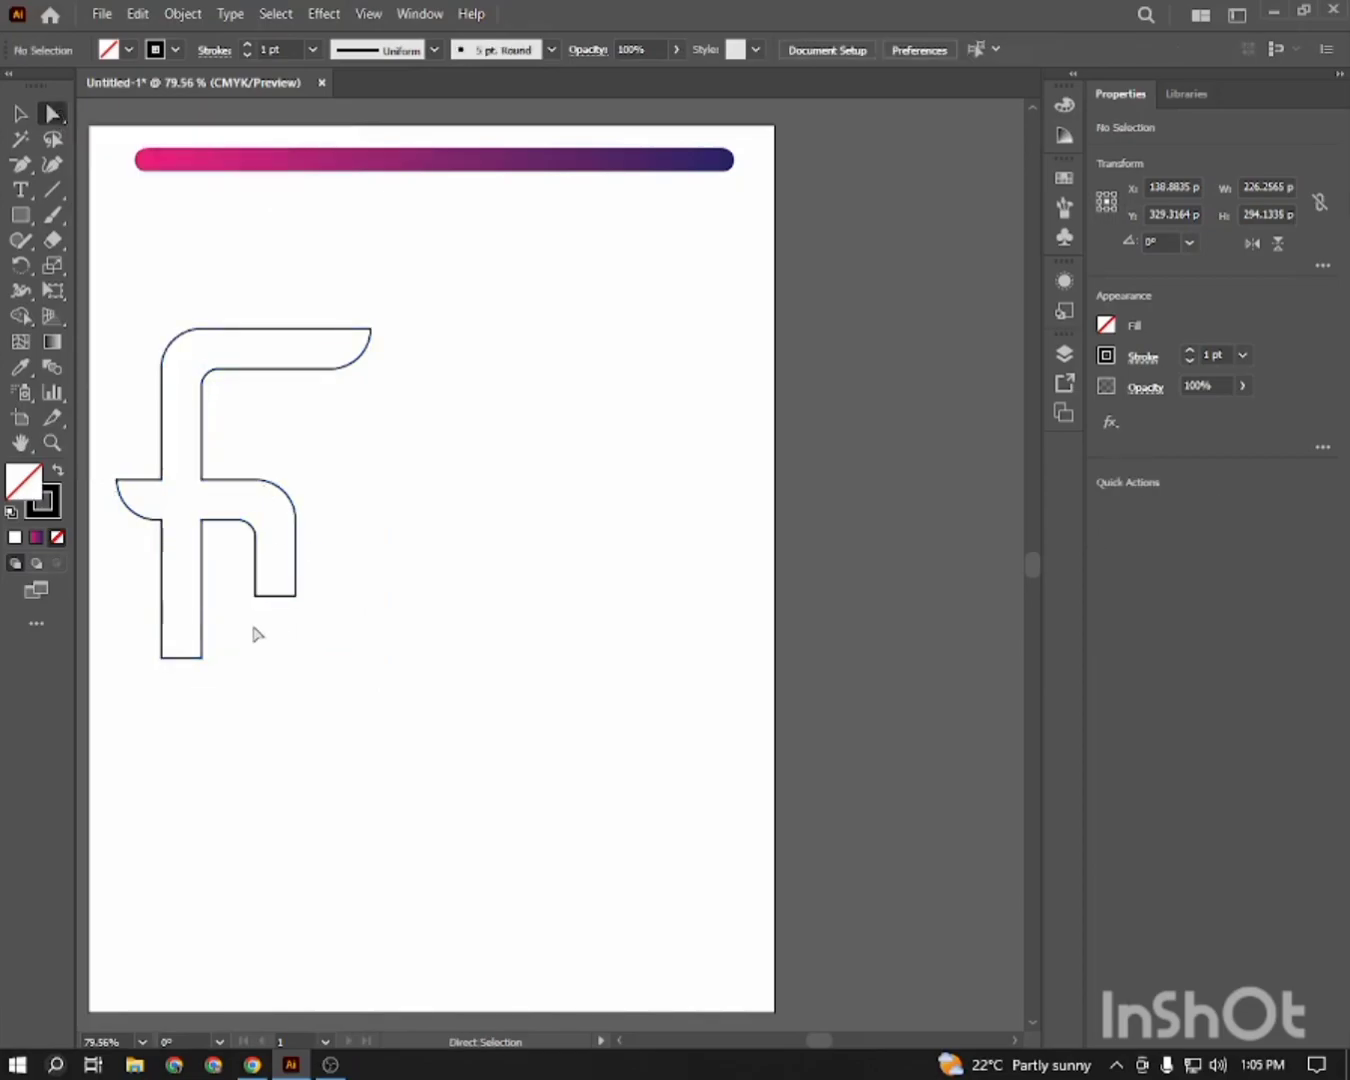
{"action": "left_click_drag", "start_coordinate": [136, 626], "coordinate": [241, 712]}
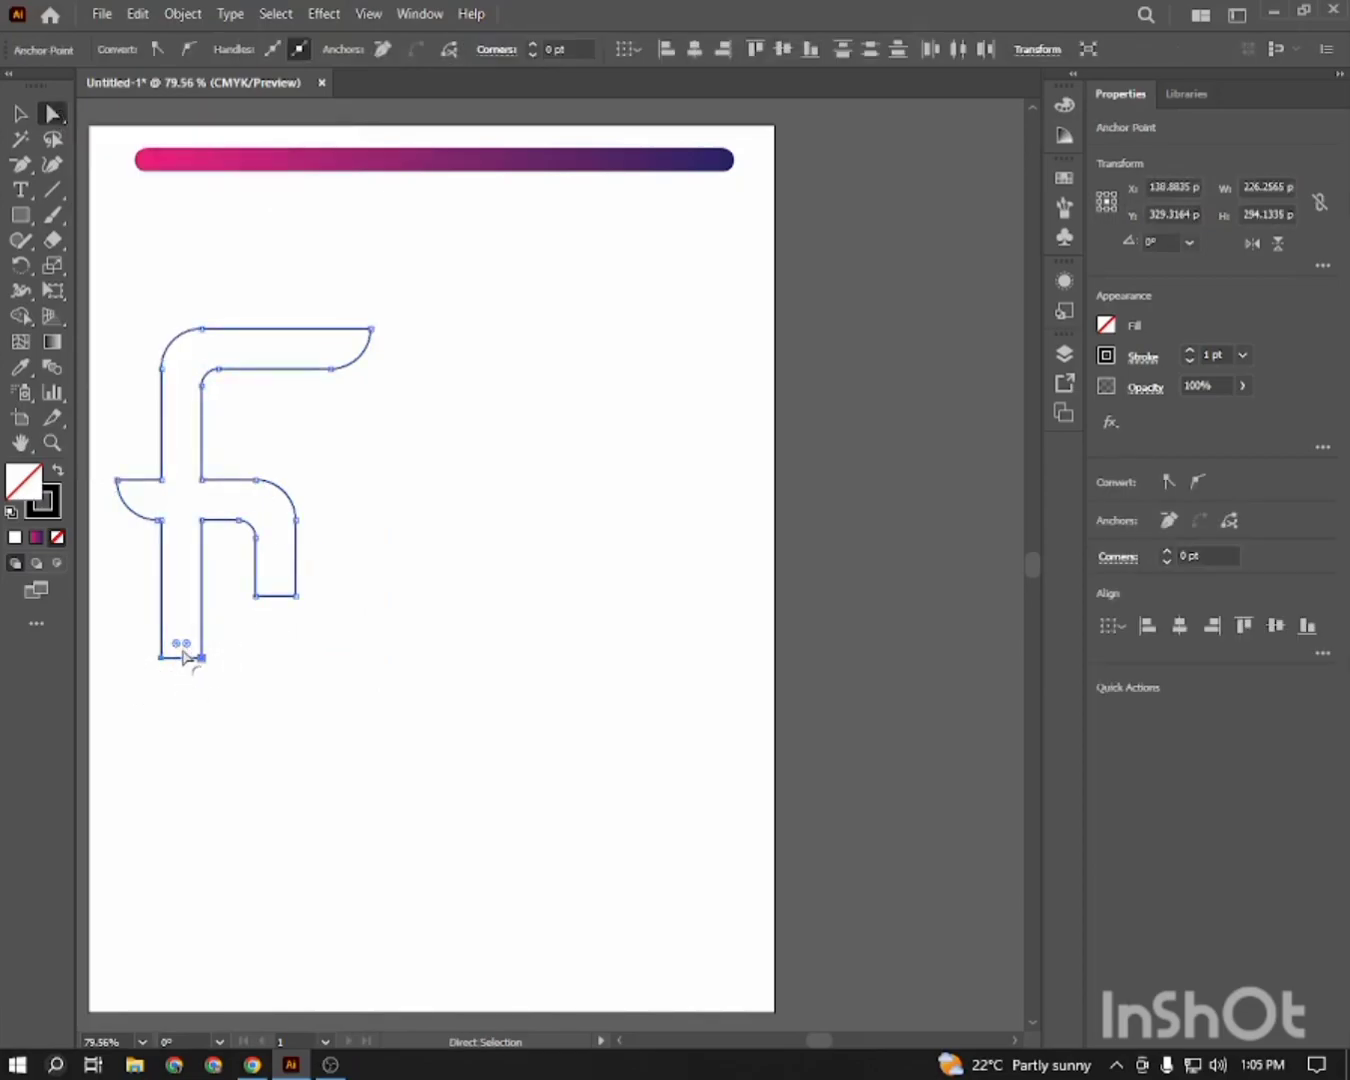
{"action": "left_click_drag", "start_coordinate": [180, 645], "coordinate": [184, 627]}
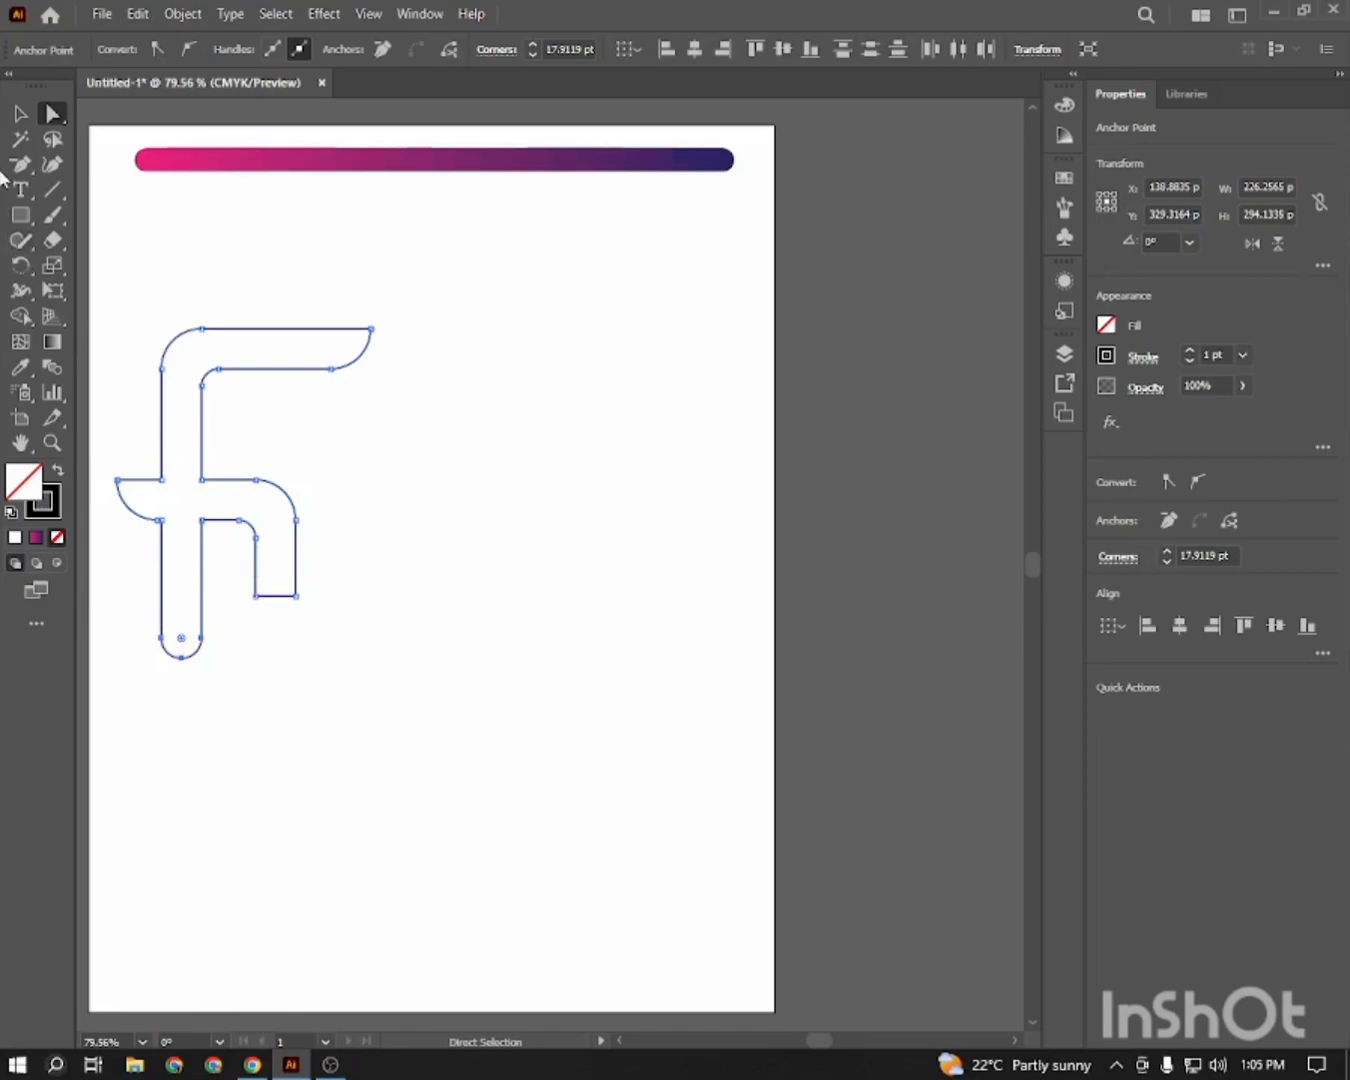
{"action": "left_click", "coordinate": [19, 114]}
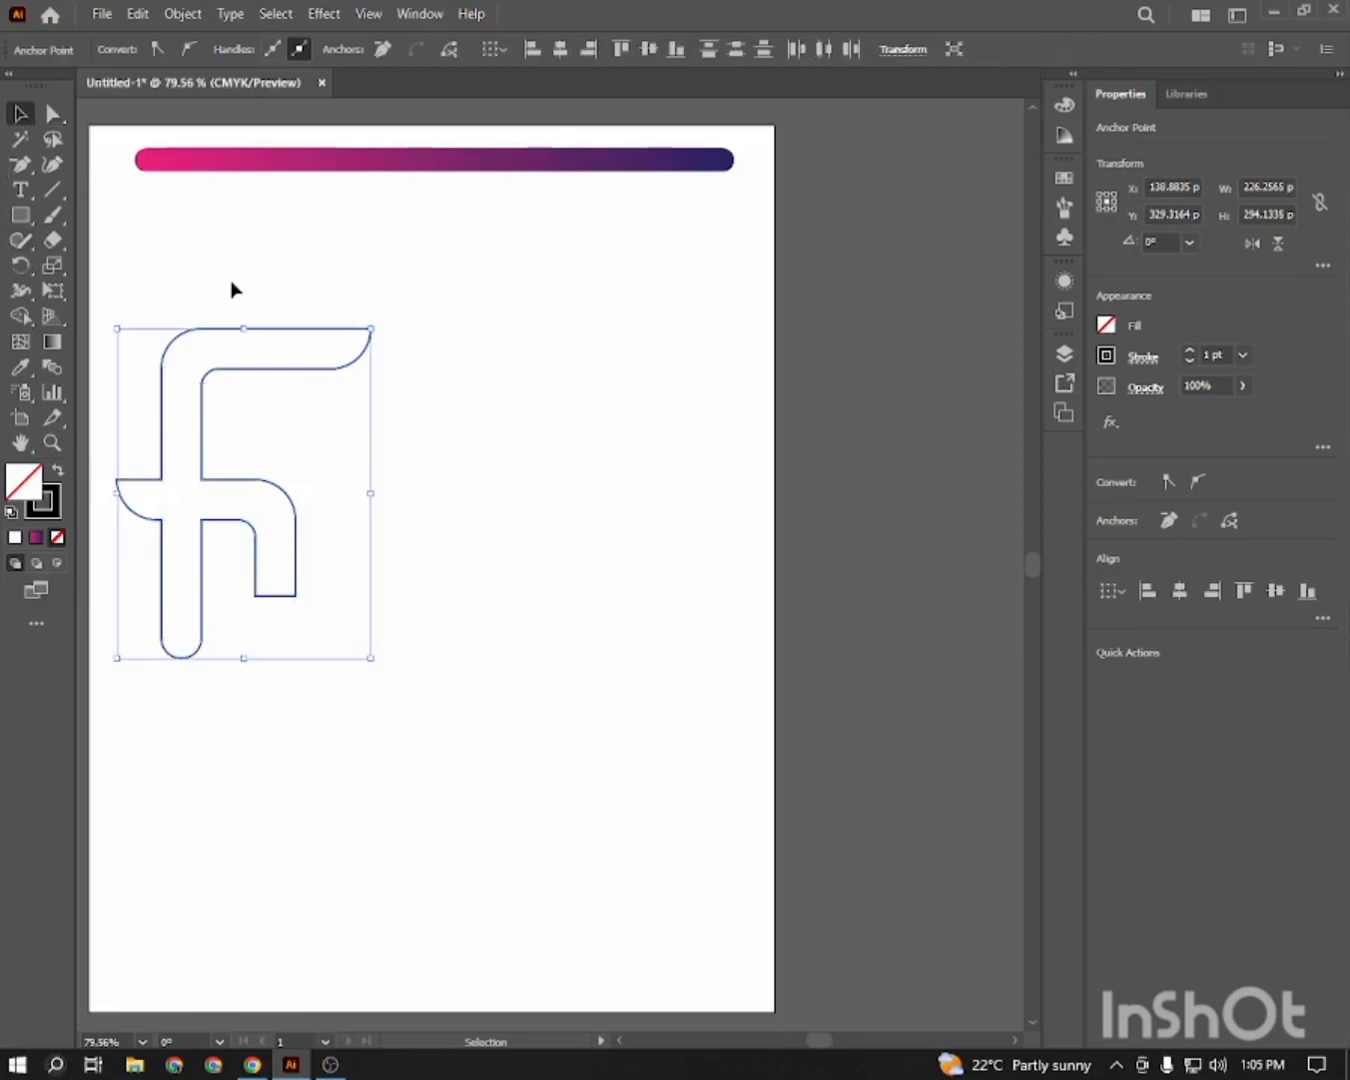
Duplicate the whole letter outline and place the copy about 96 pt to the right of the original at the same height
{"action": "key", "text": "a"}
{"action": "key", "text": "ctrl+c"}
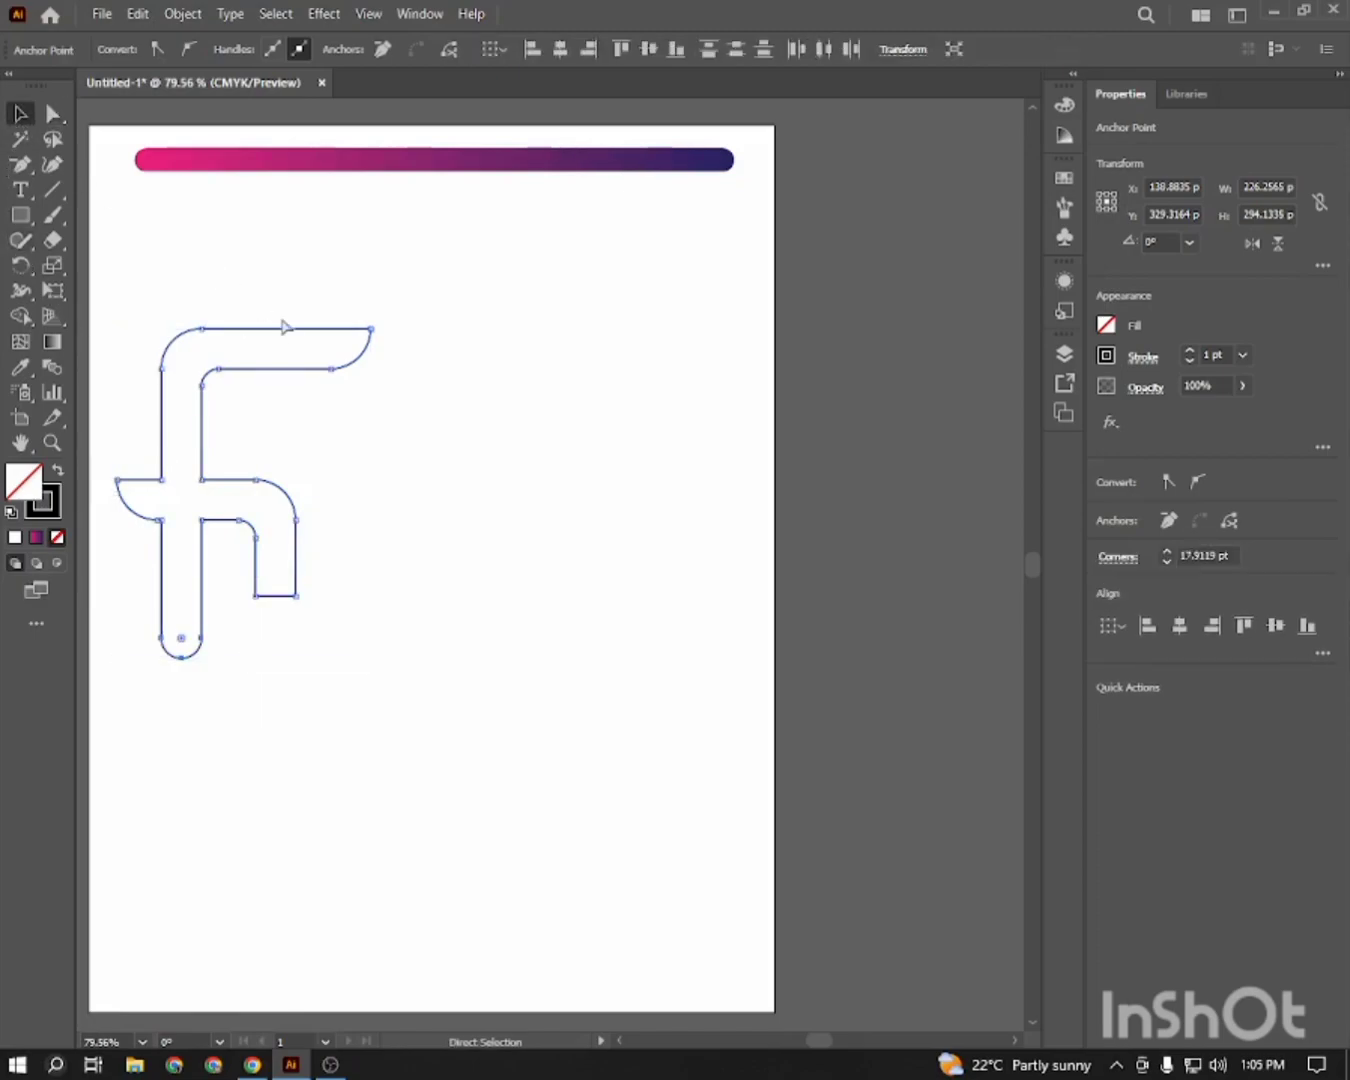
{"action": "key", "text": "ctrl+f"}
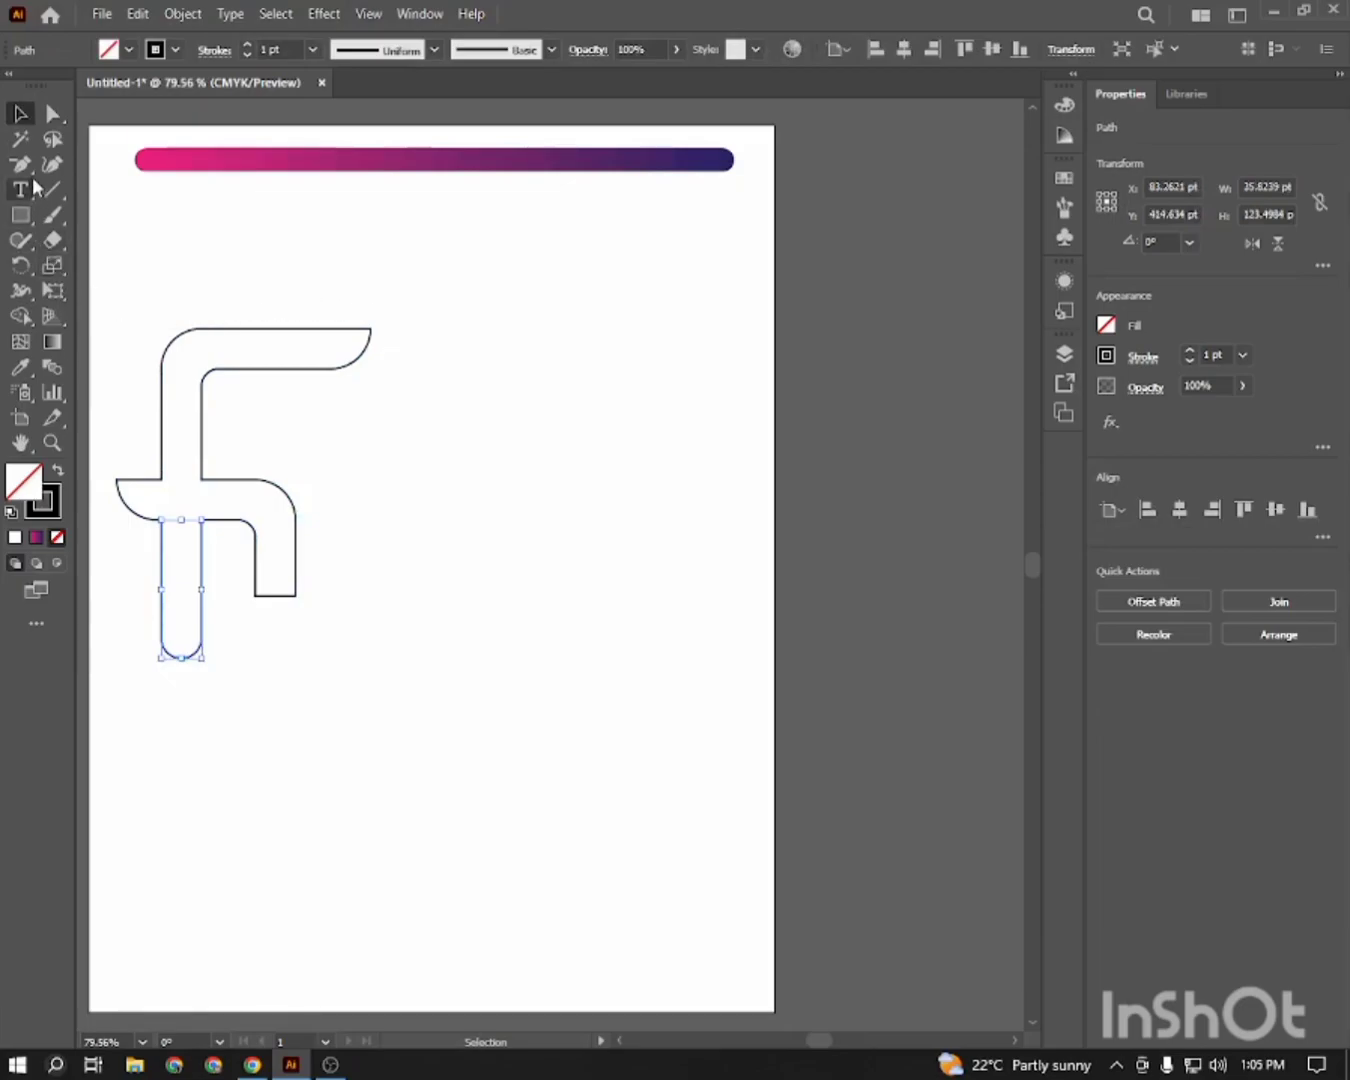
{"action": "left_click", "coordinate": [171, 251]}
{"action": "left_click_drag", "start_coordinate": [152, 294], "coordinate": [392, 704]}
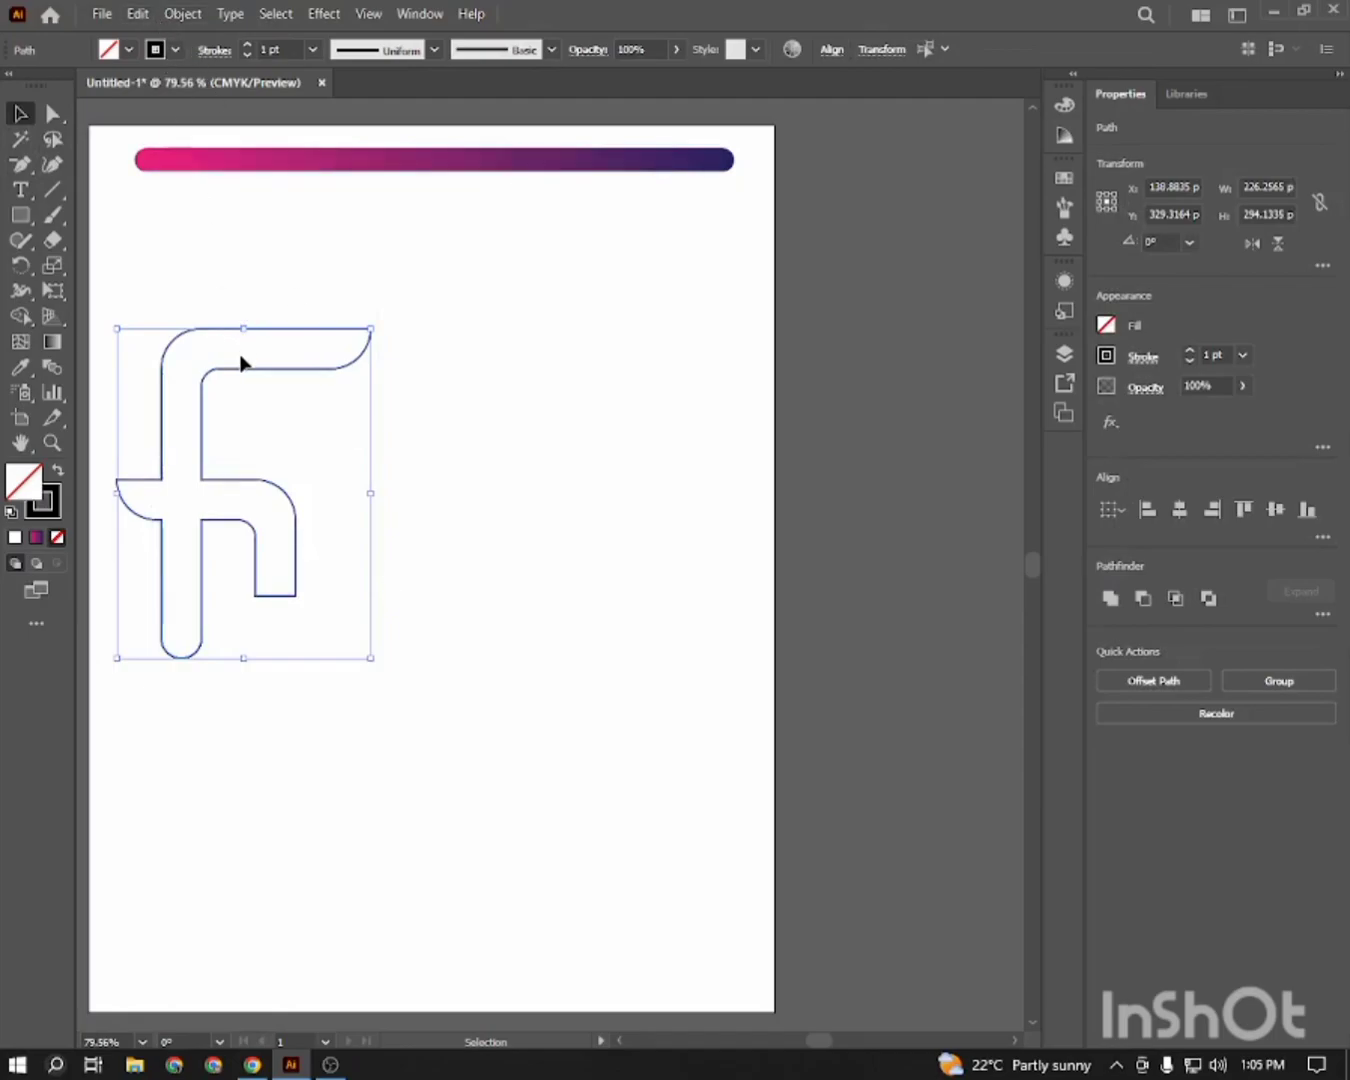
{"action": "left_click_drag", "start_coordinate": [241, 375], "coordinate": [350, 377]}
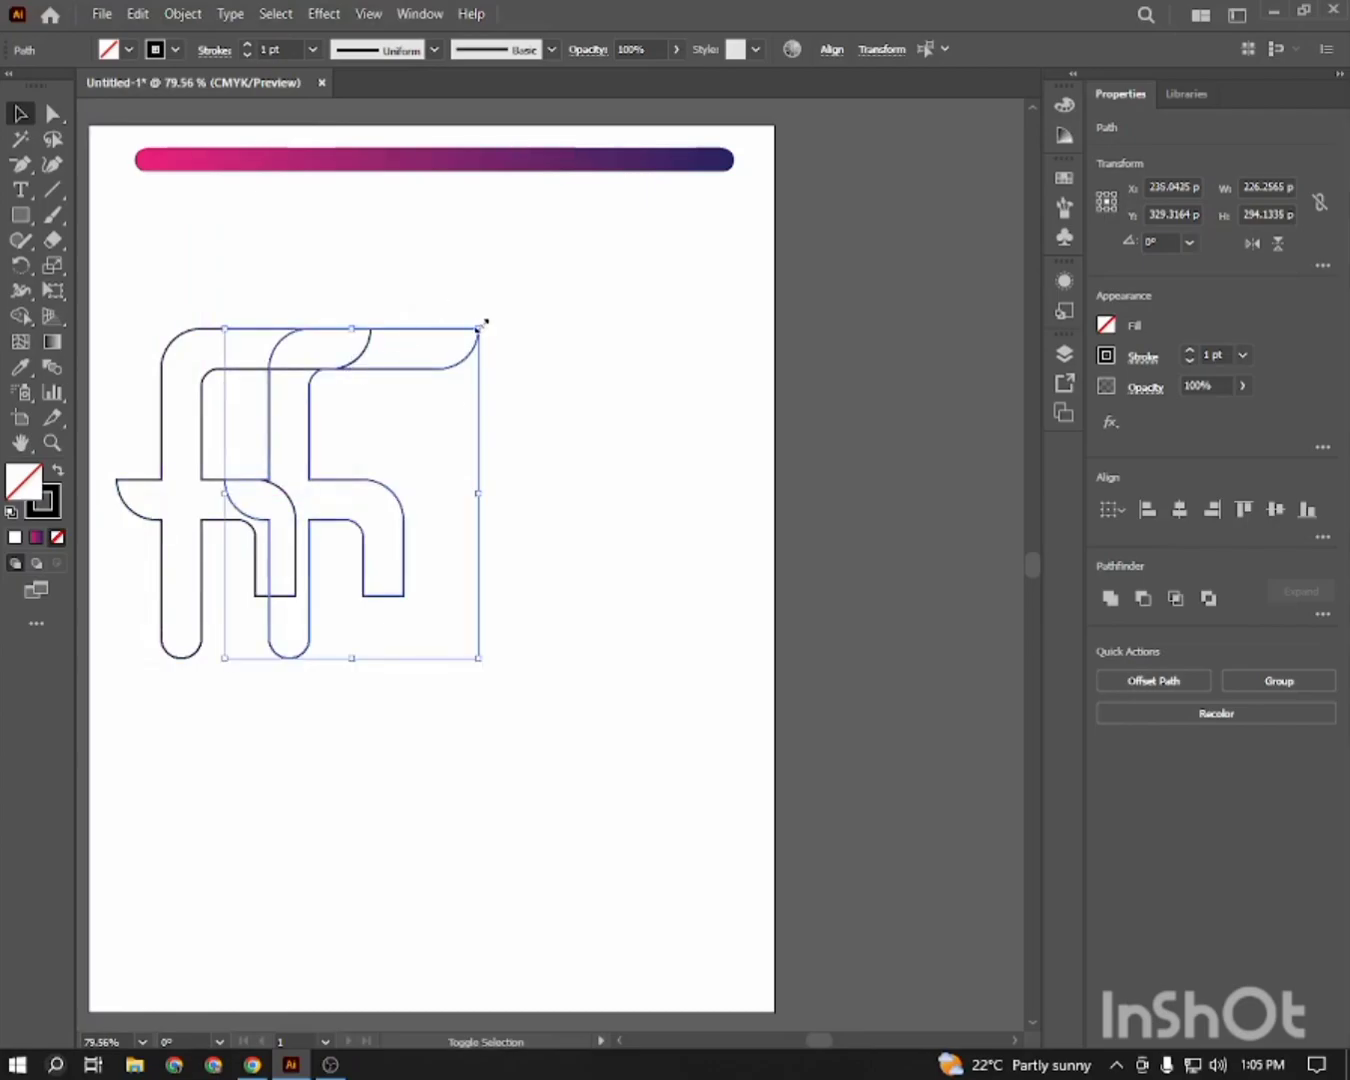
Rotate the copy 180° and align the end of its arm edge to edge with the original's crossbar end, slightly overlapping it
{"action": "left_click_drag", "start_coordinate": [479, 317], "coordinate": [270, 592]}
{"action": "left_click_drag", "start_coordinate": [405, 462], "coordinate": [353, 650]}
{"action": "scroll", "coordinate": [286, 606], "scroll_direction": "up", "scroll_amount": 5}
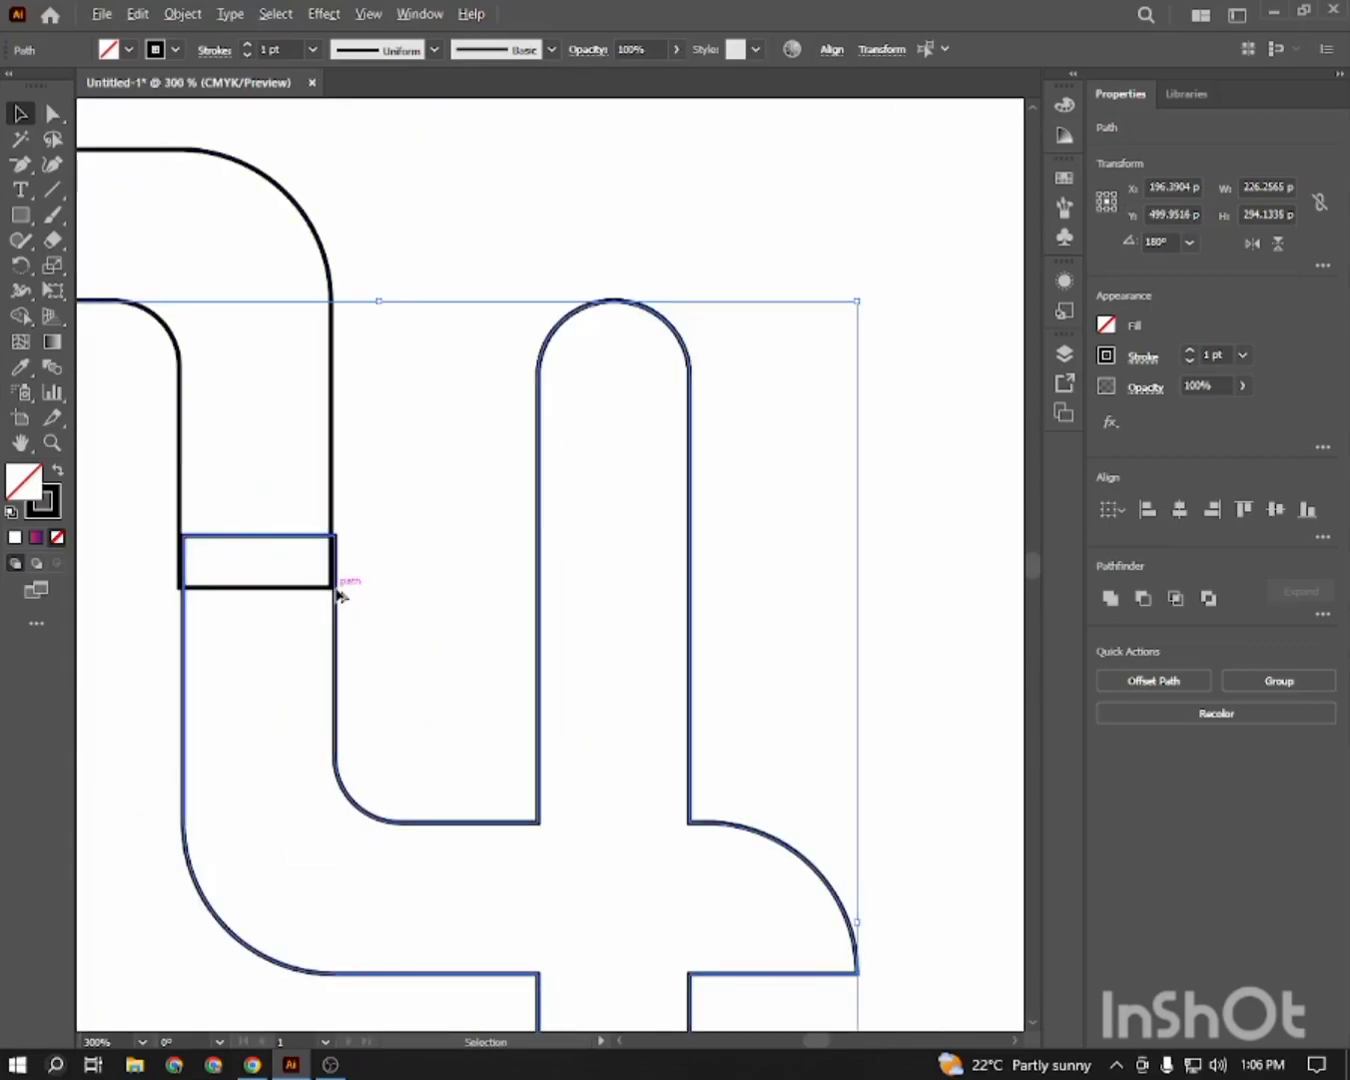
{"action": "scroll", "coordinate": [338, 593], "scroll_direction": "up", "scroll_amount": 3}
{"action": "left_click_drag", "start_coordinate": [337, 594], "coordinate": [327, 598]}
{"action": "scroll", "coordinate": [329, 597], "scroll_direction": "down", "scroll_amount": 6}
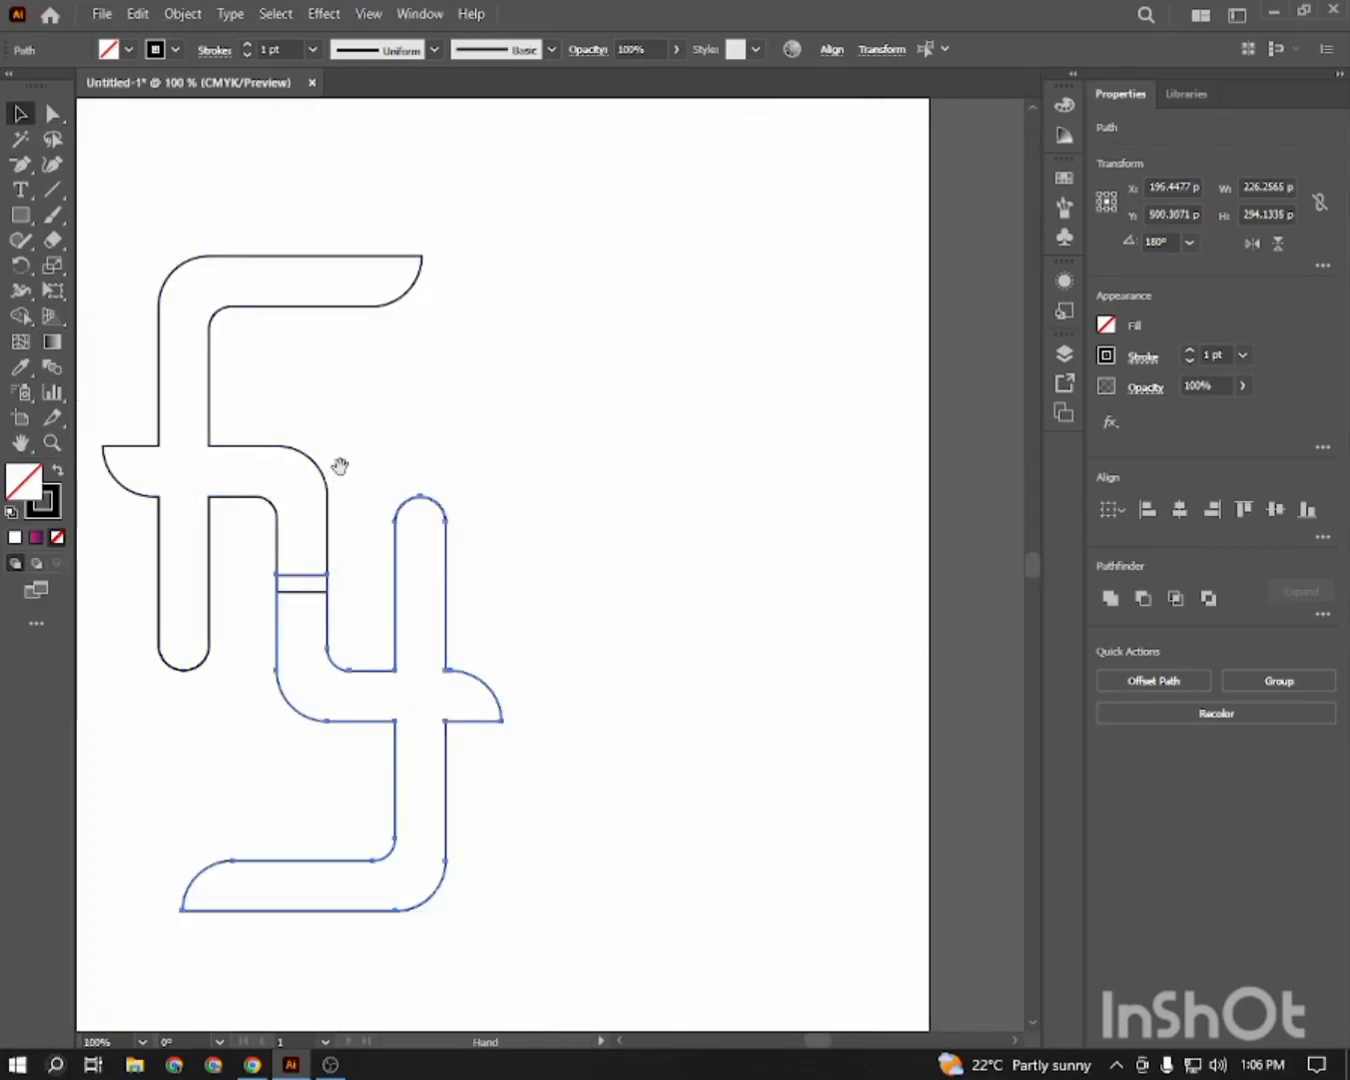
Unite the original letter and its rotated copy into a single outline, and deselect it
{"action": "scroll", "coordinate": [341, 473], "scroll_direction": "down", "scroll_amount": 1}
{"action": "scroll", "coordinate": [340, 472], "scroll_direction": "down", "scroll_amount": 1}
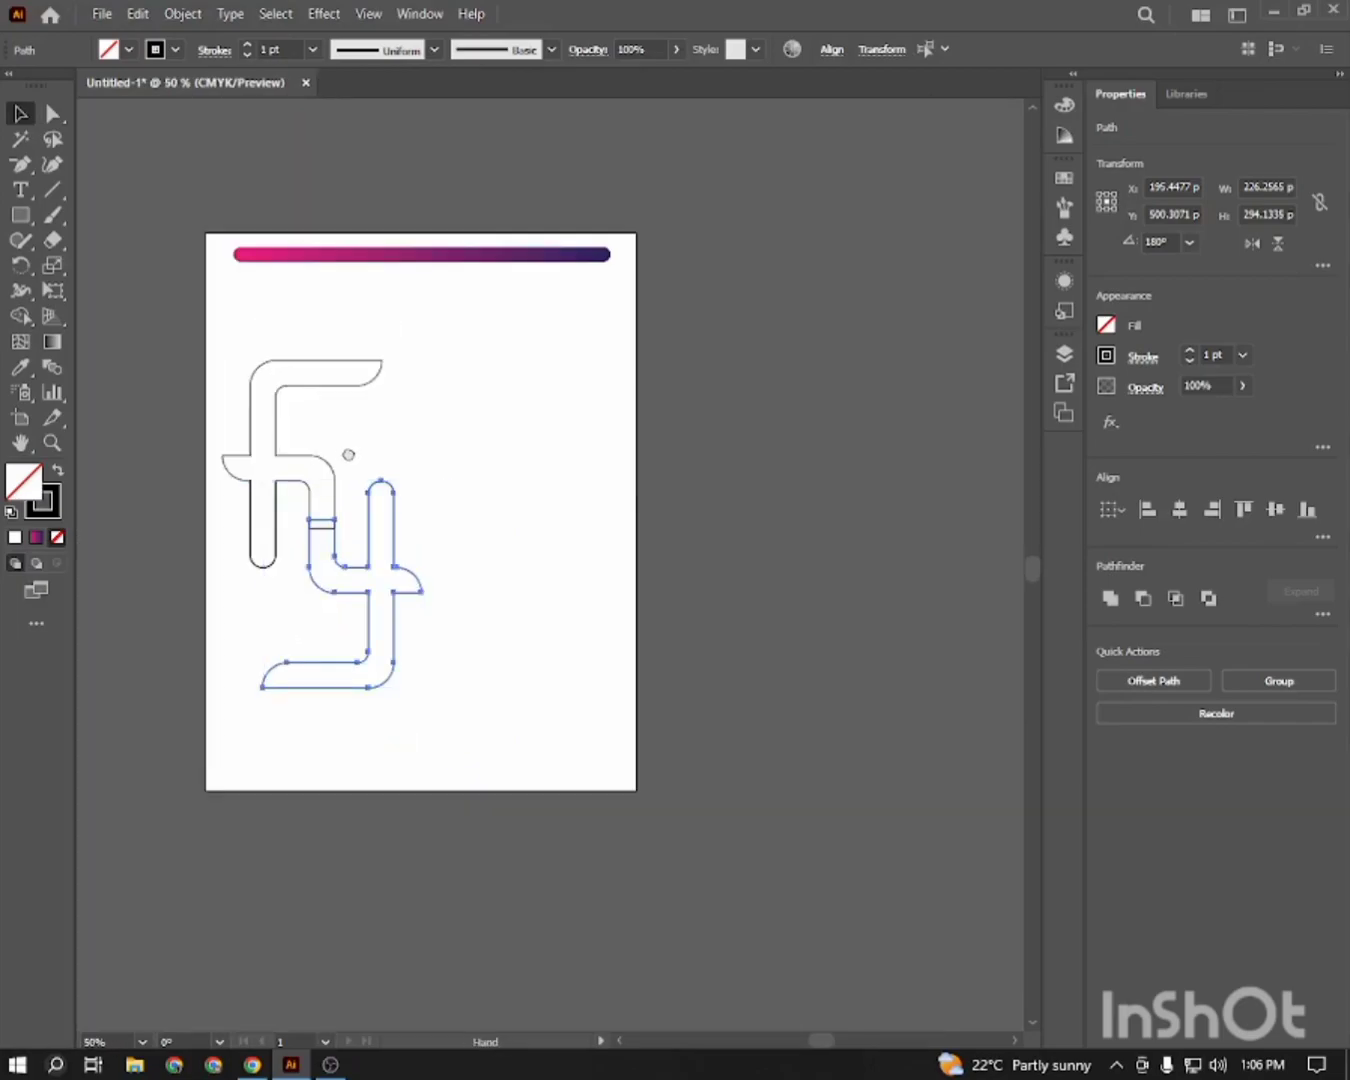
{"action": "scroll", "coordinate": [347, 466], "scroll_direction": "up", "scroll_amount": 1}
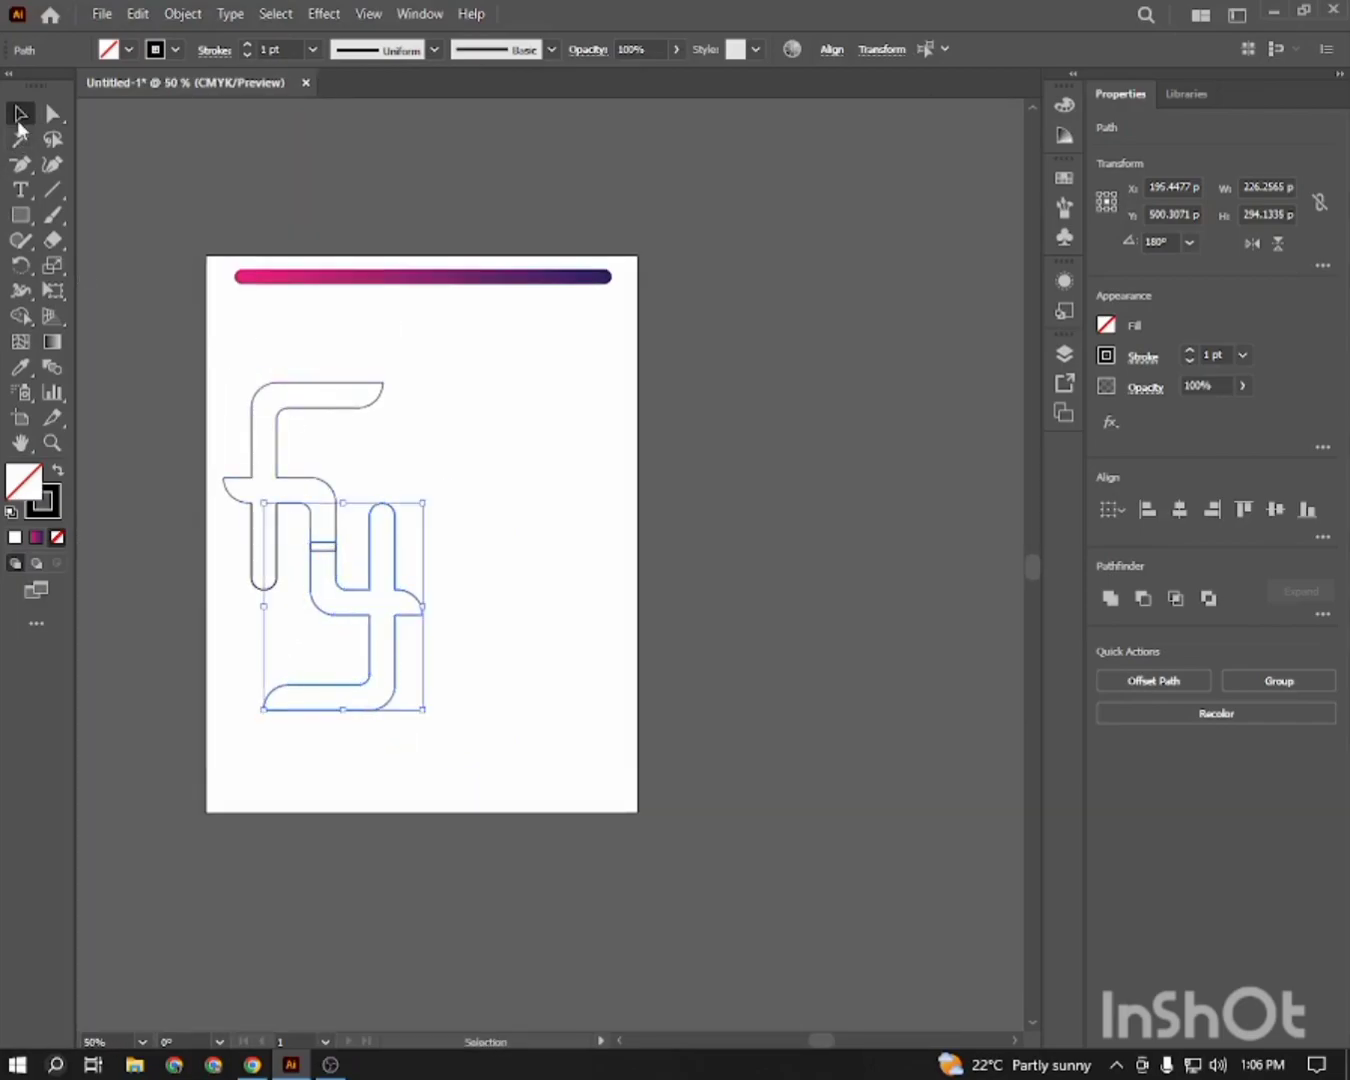
{"action": "left_click_drag", "start_coordinate": [259, 354], "coordinate": [493, 787]}
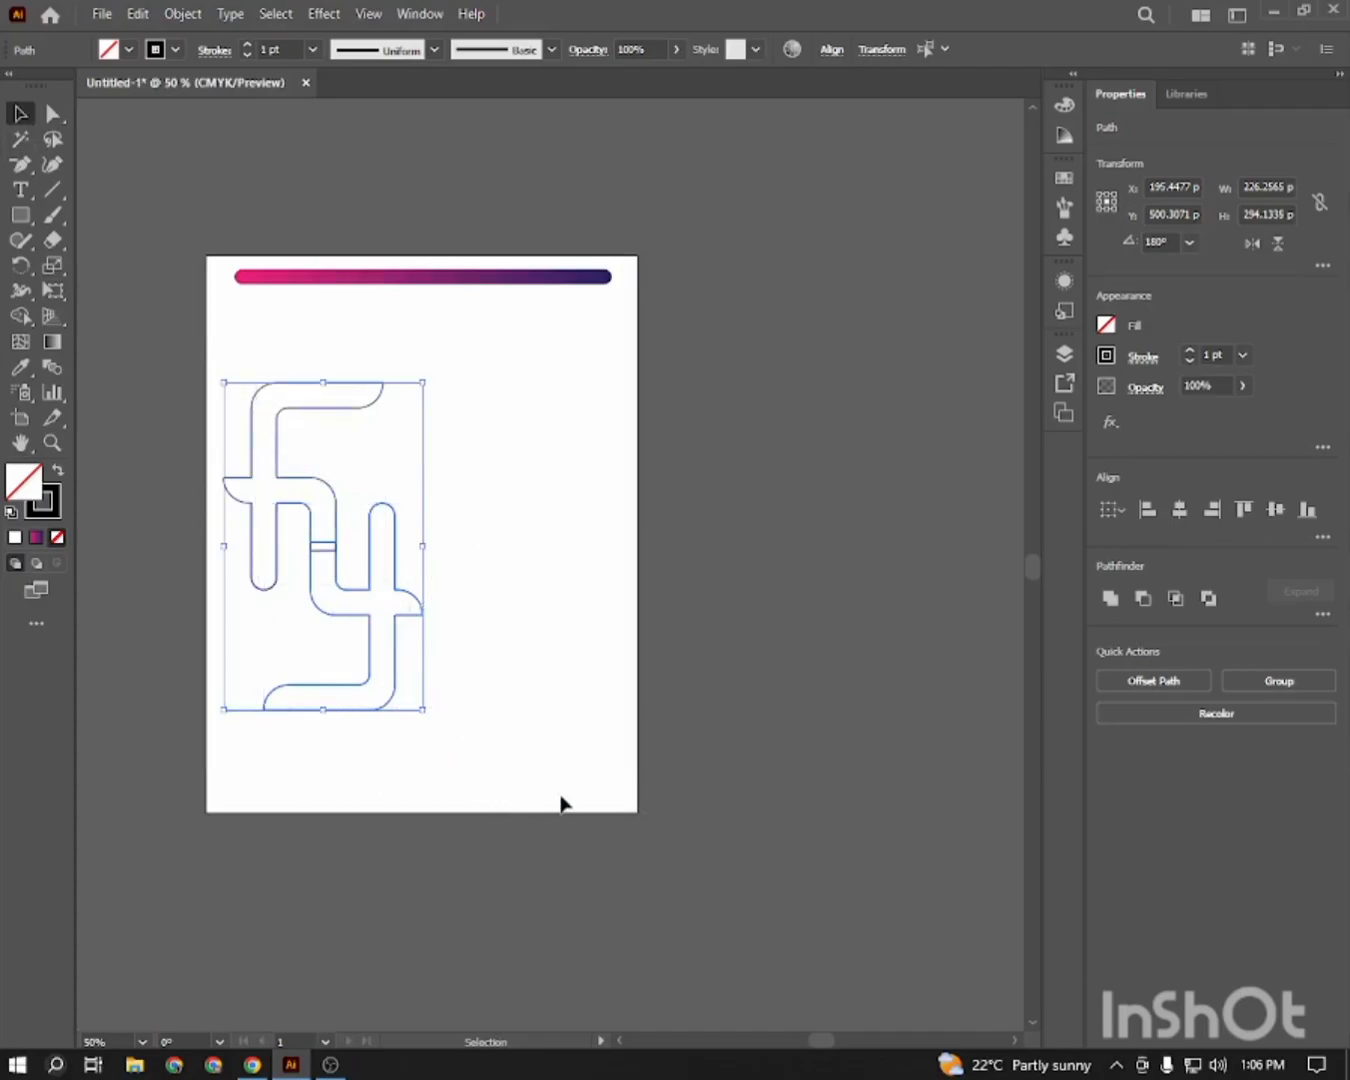
{"action": "left_click", "coordinate": [1104, 604]}
{"action": "left_click", "coordinate": [488, 666]}
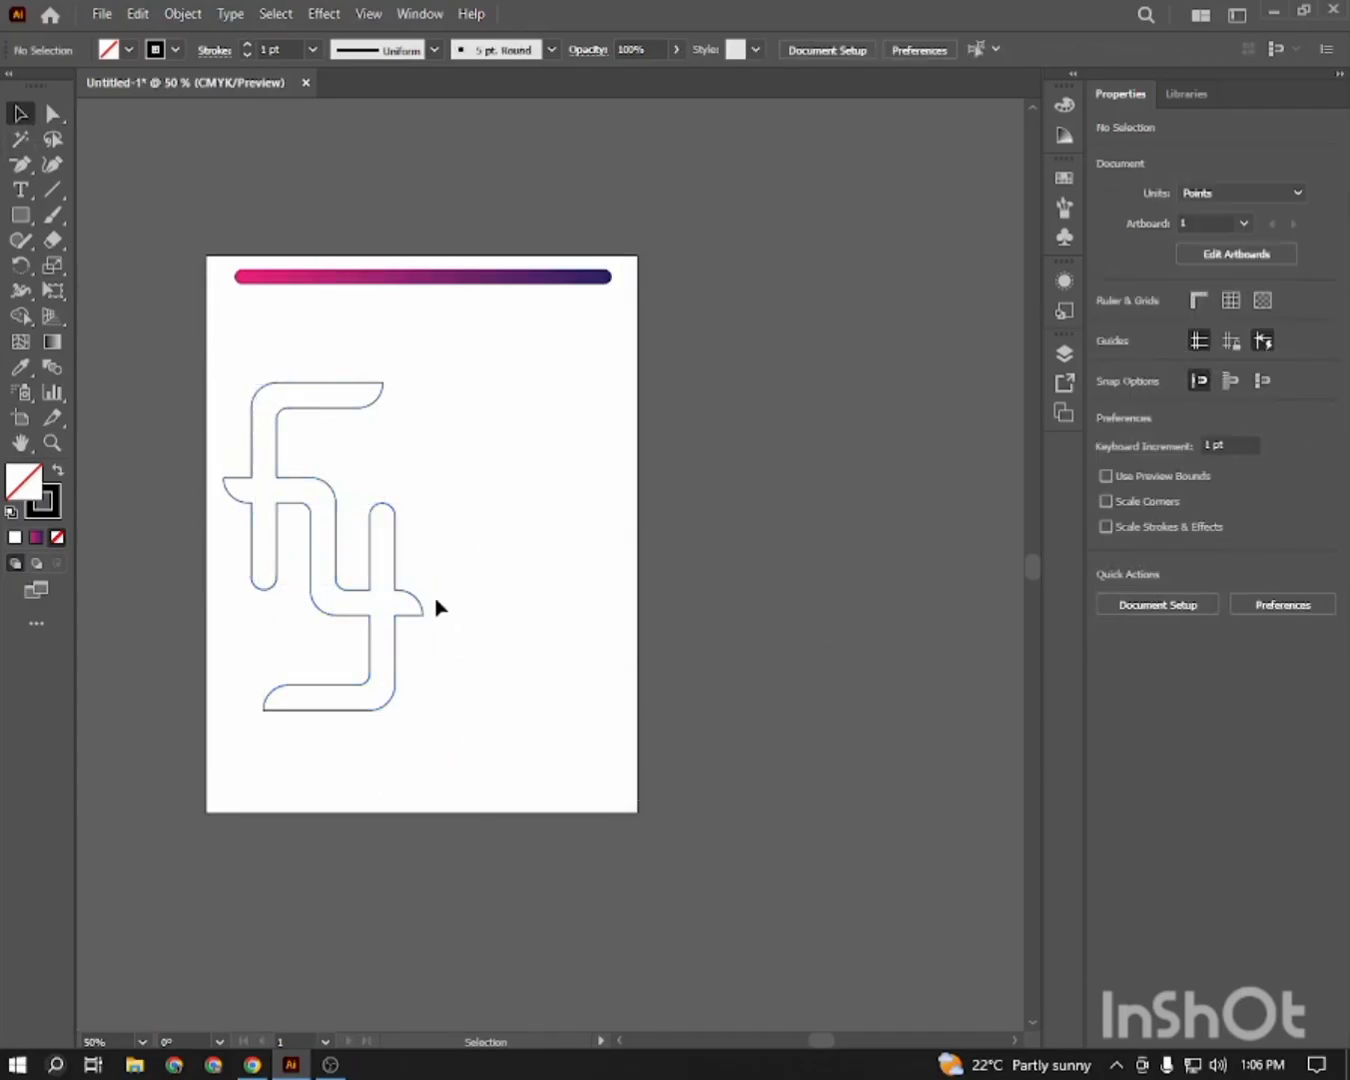
Apply the pink-to-navy gradient of the bar at the top of the artboard to the united monogram with the Eyedropper
{"action": "key", "text": "z"}
{"action": "left_click_drag", "start_coordinate": [361, 524], "coordinate": [483, 775]}
{"action": "scroll", "coordinate": [334, 564], "scroll_direction": "up", "scroll_amount": 2}
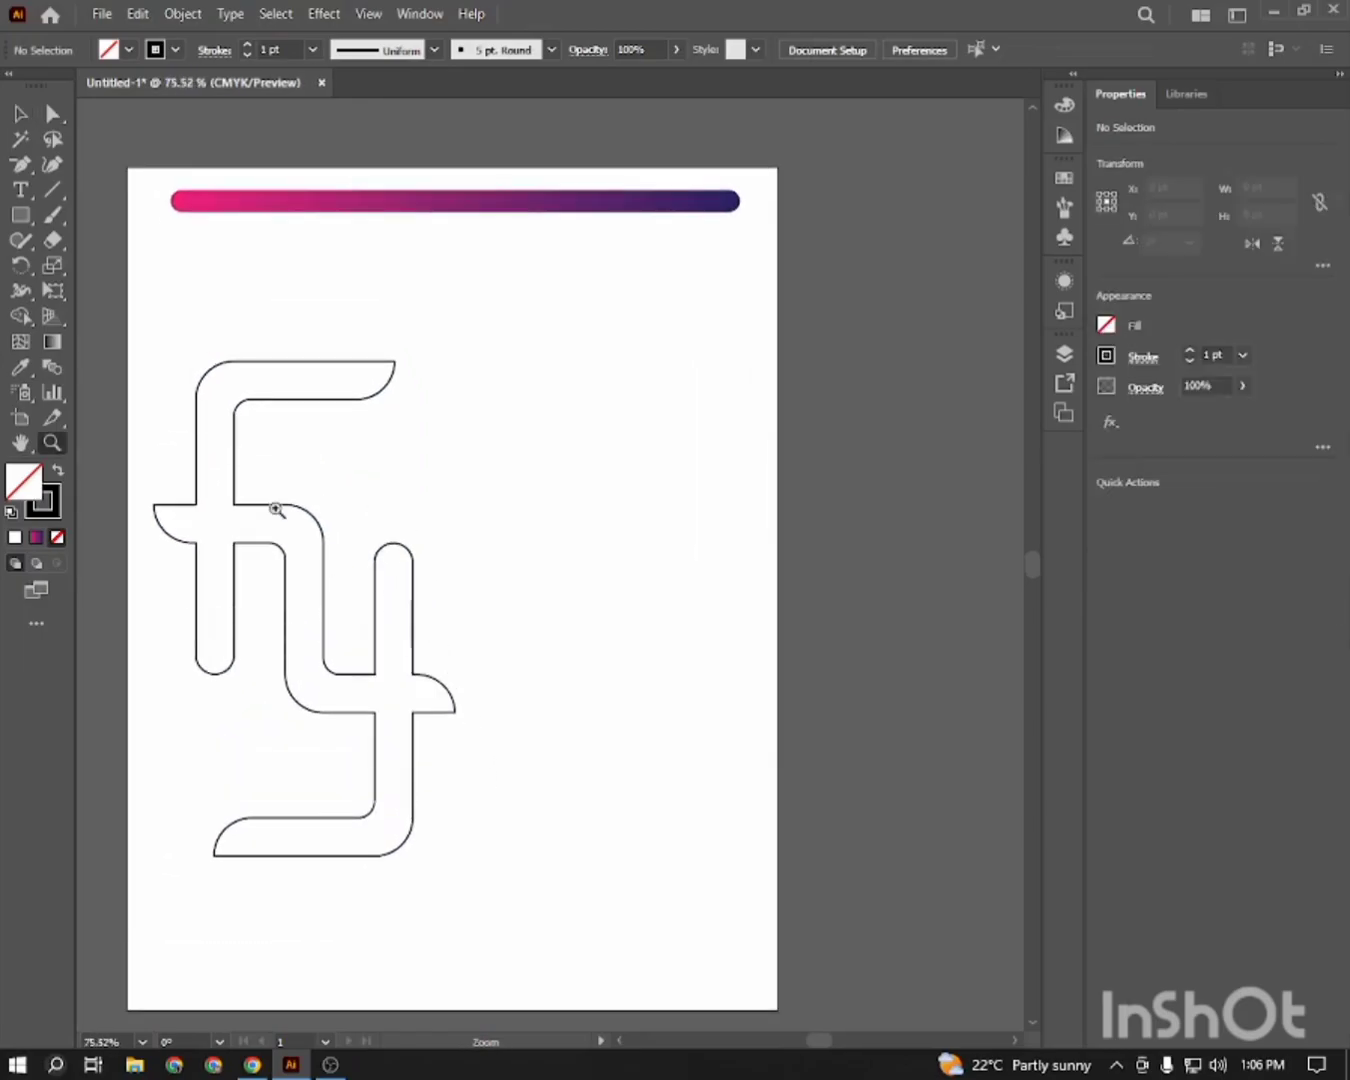
{"action": "left_click", "coordinate": [20, 113]}
{"action": "left_click_drag", "start_coordinate": [156, 290], "coordinate": [431, 484]}
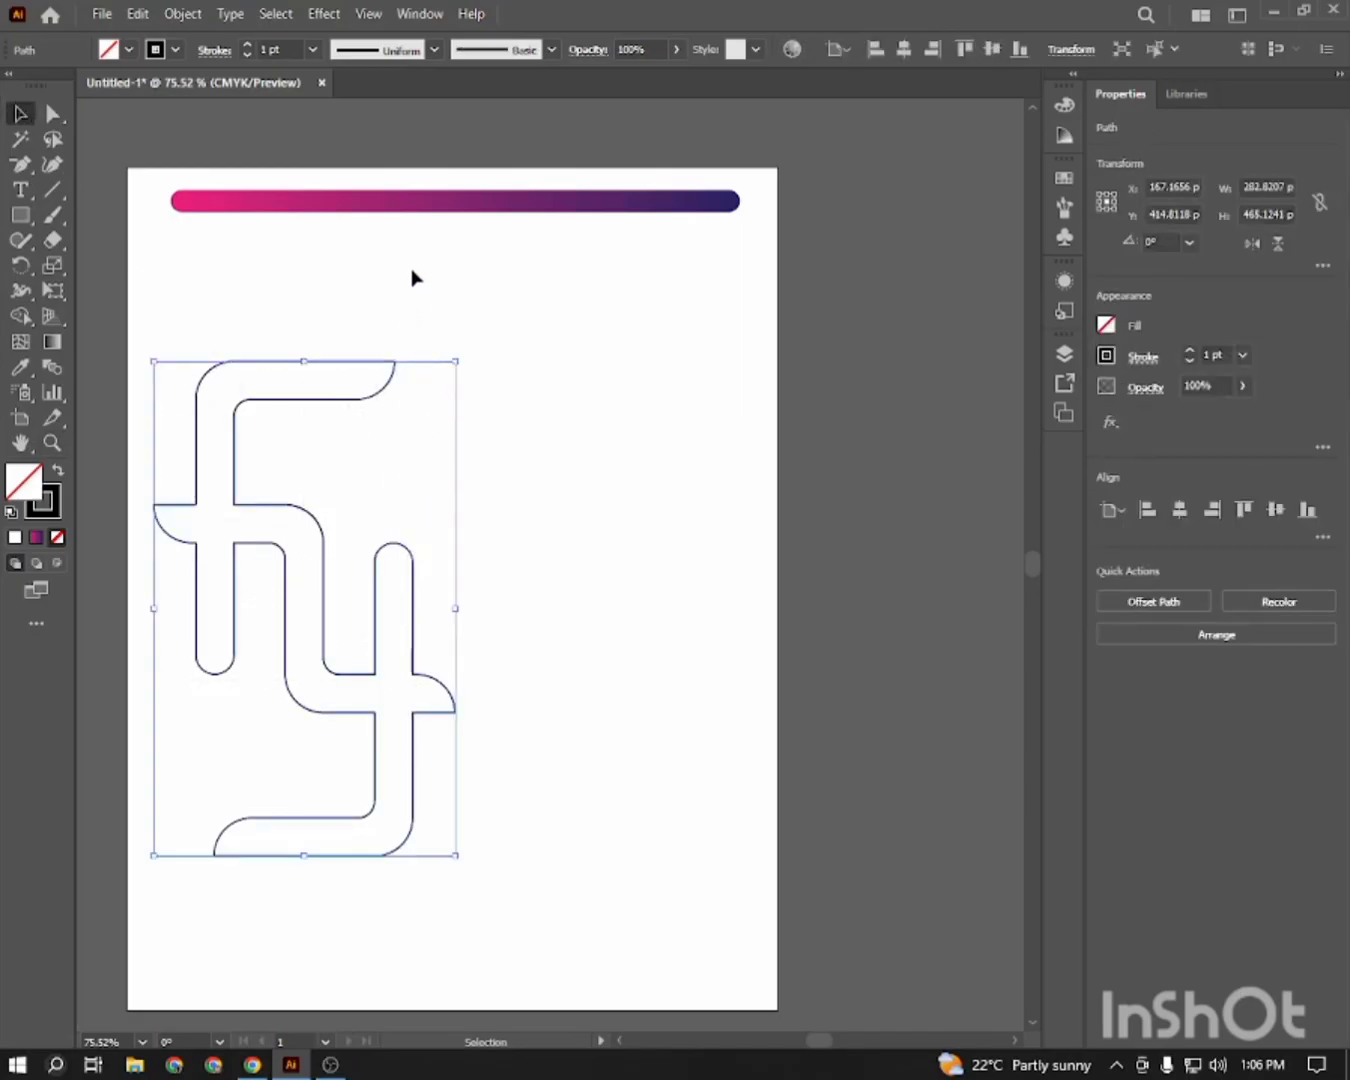
{"action": "key", "text": "i"}
{"action": "left_click", "coordinate": [455, 197]}
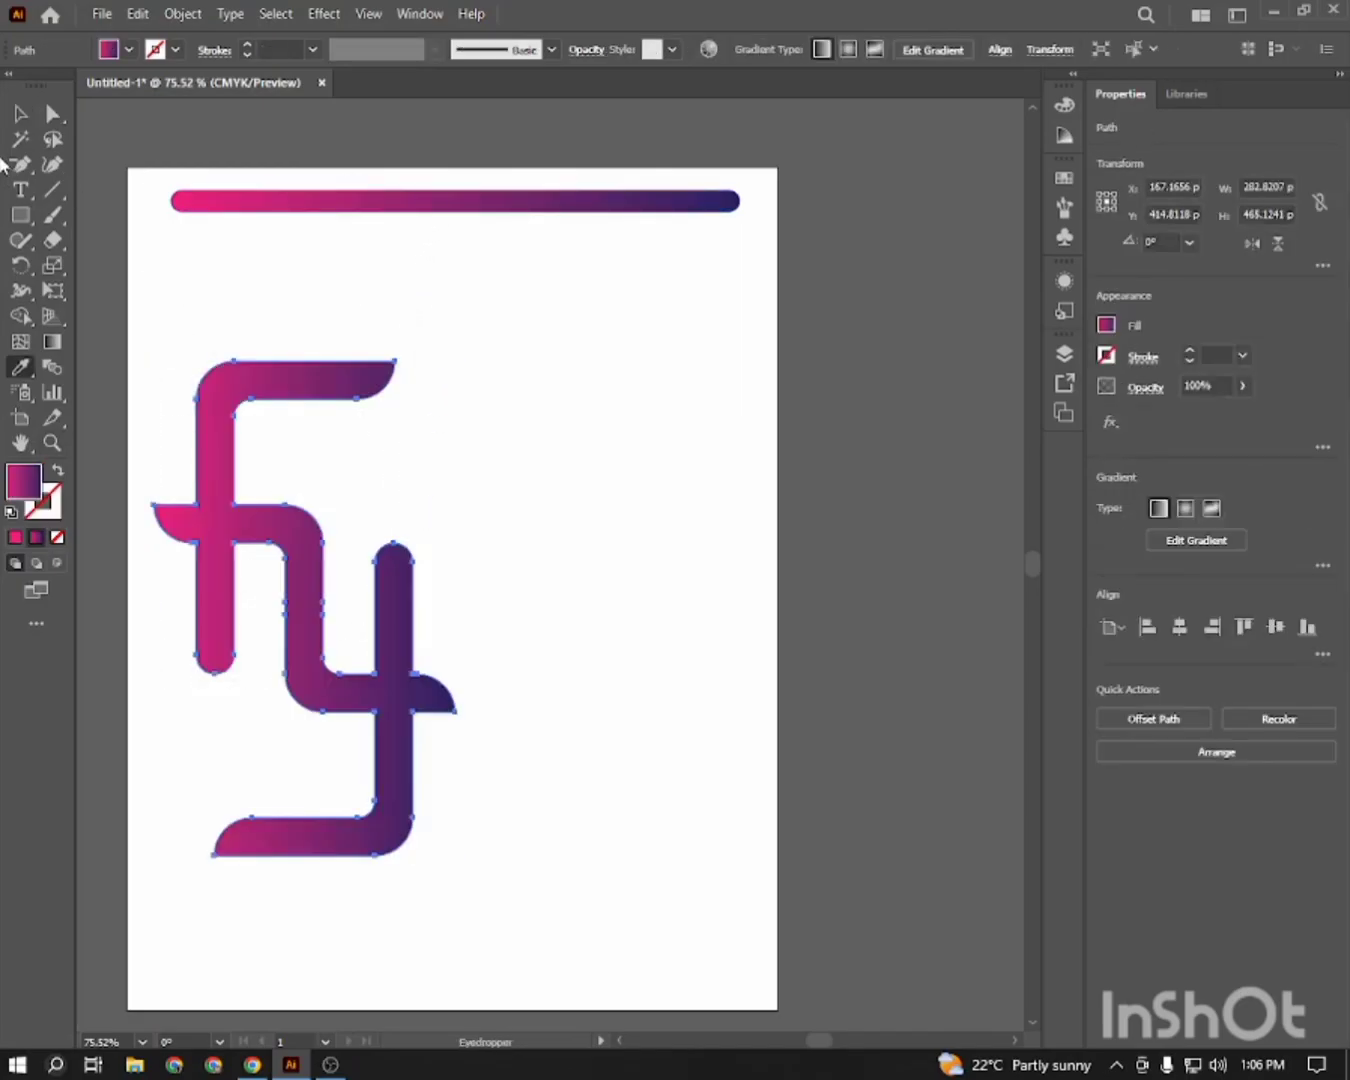
Redirect the monogram's linear gradient diagonally, from pink at its upper-left corner to navy at its lower-right corner, and deselect it
{"action": "left_click", "coordinate": [20, 113]}
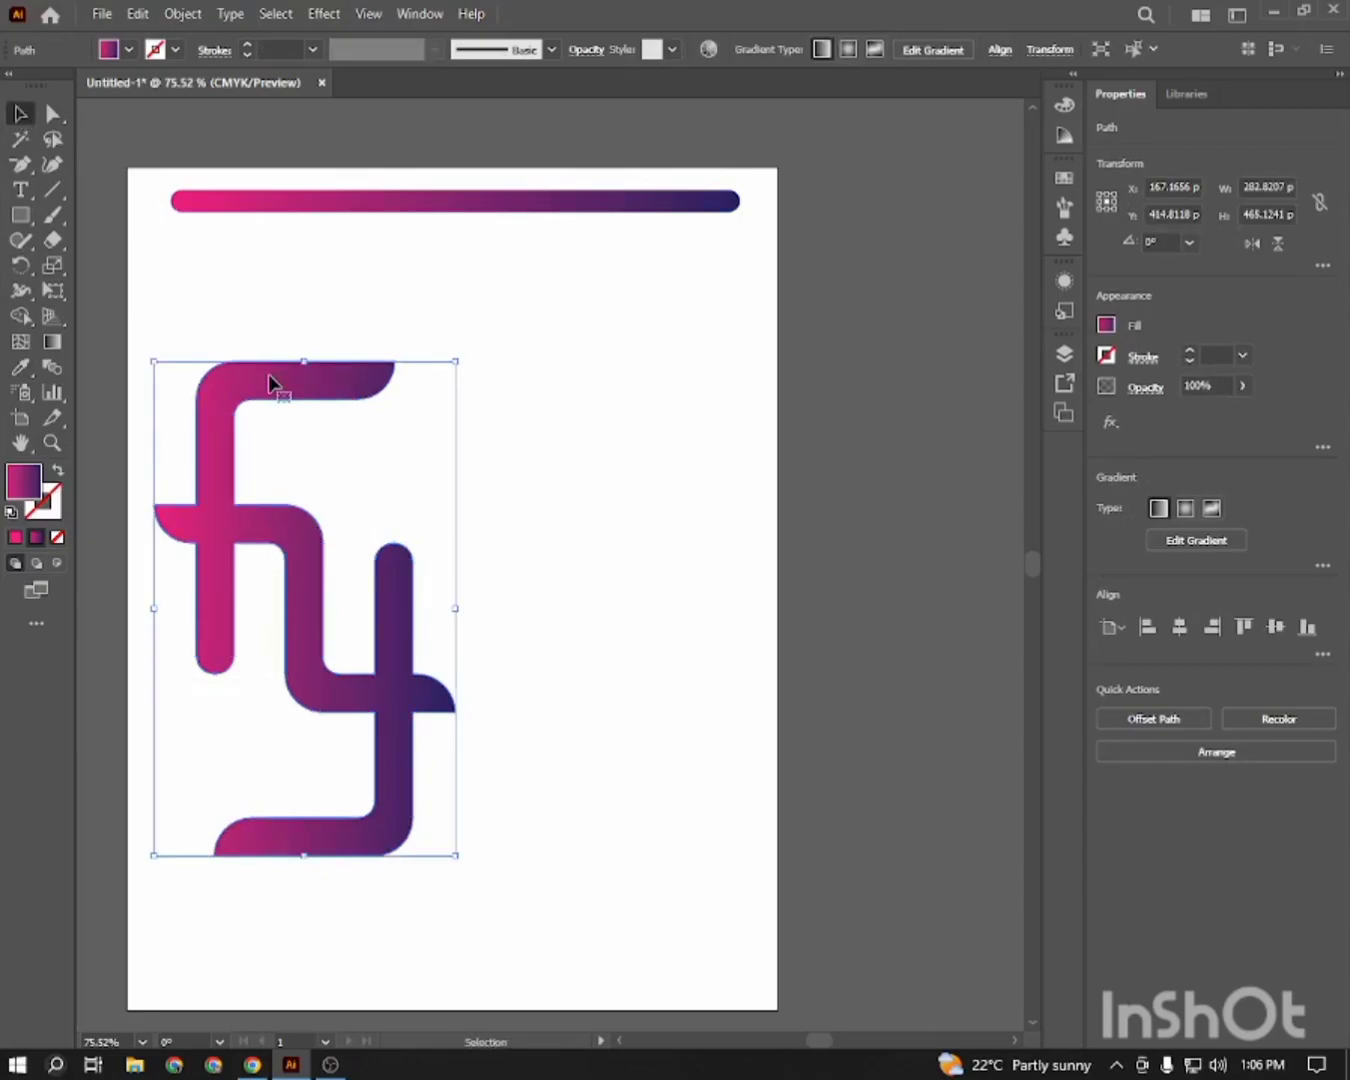
{"action": "key", "text": "g"}
{"action": "mouse_move", "coordinate": [193, 374]}
{"action": "left_mouse_down"}
{"action": "mouse_move", "coordinate": [205, 375]}
{"action": "mouse_move", "coordinate": [400, 838]}
{"action": "left_mouse_up"}
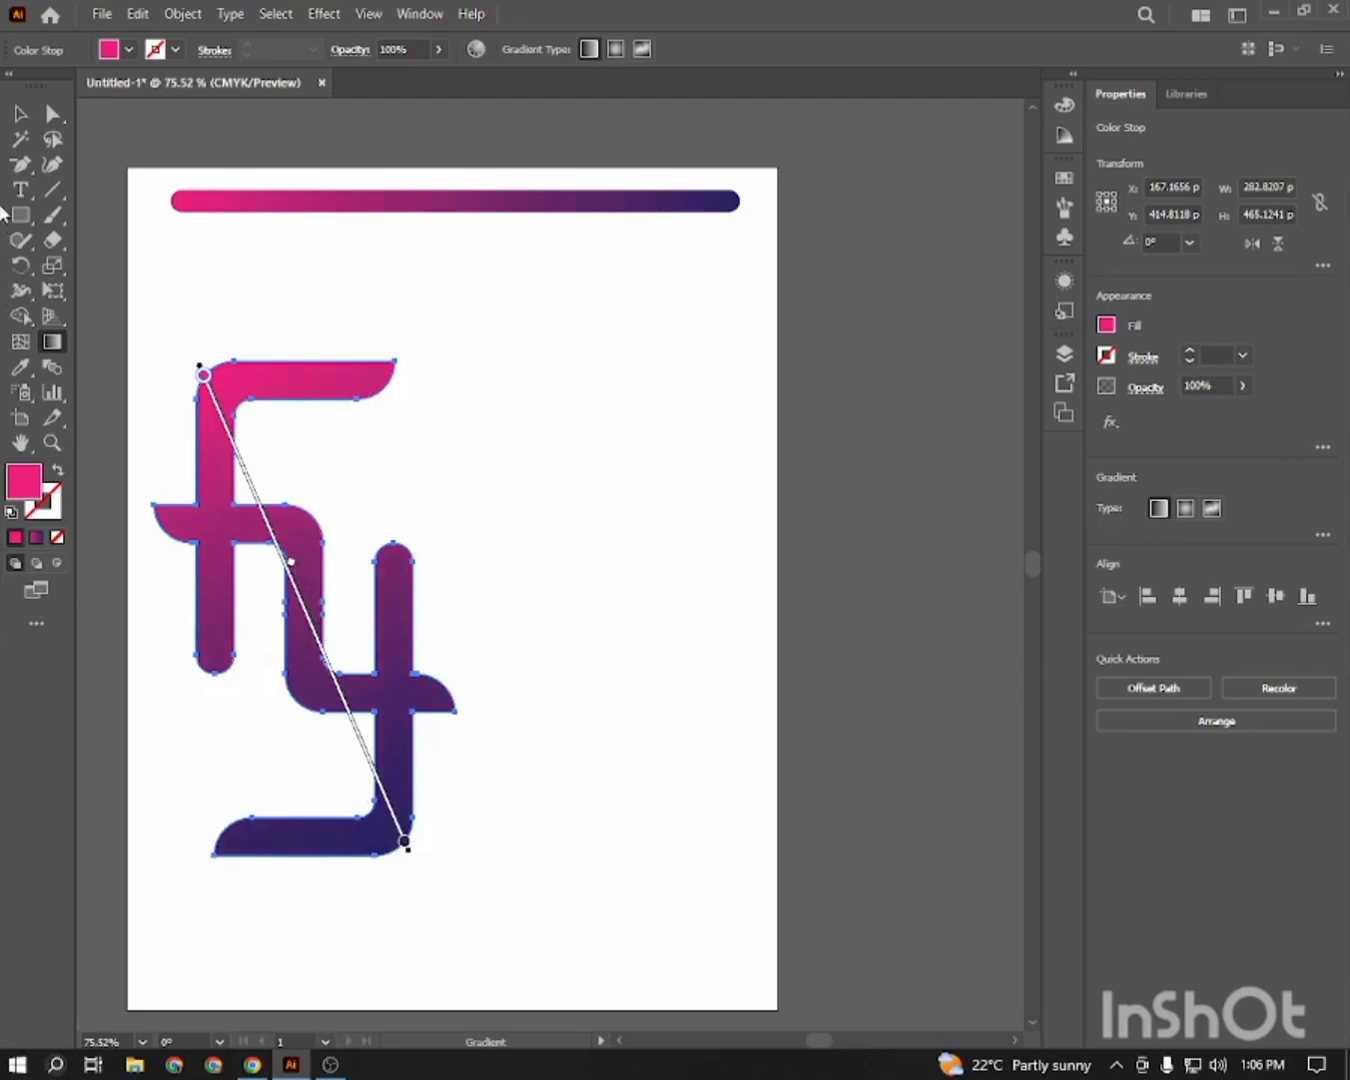
{"action": "left_click", "coordinate": [20, 112]}
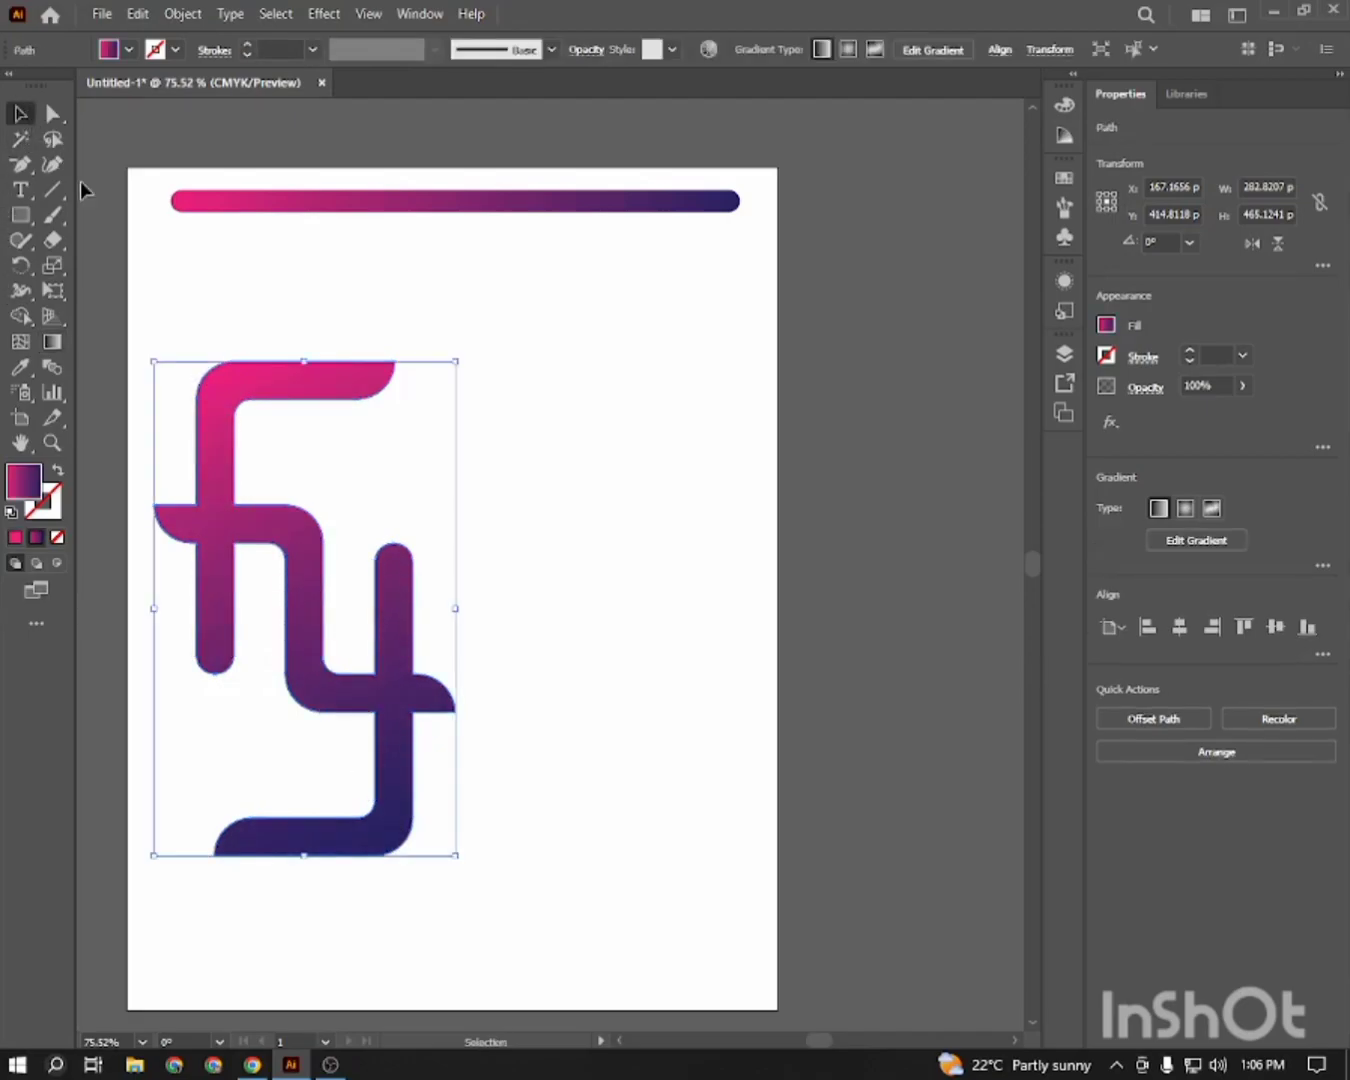
{"action": "left_click", "coordinate": [150, 247]}
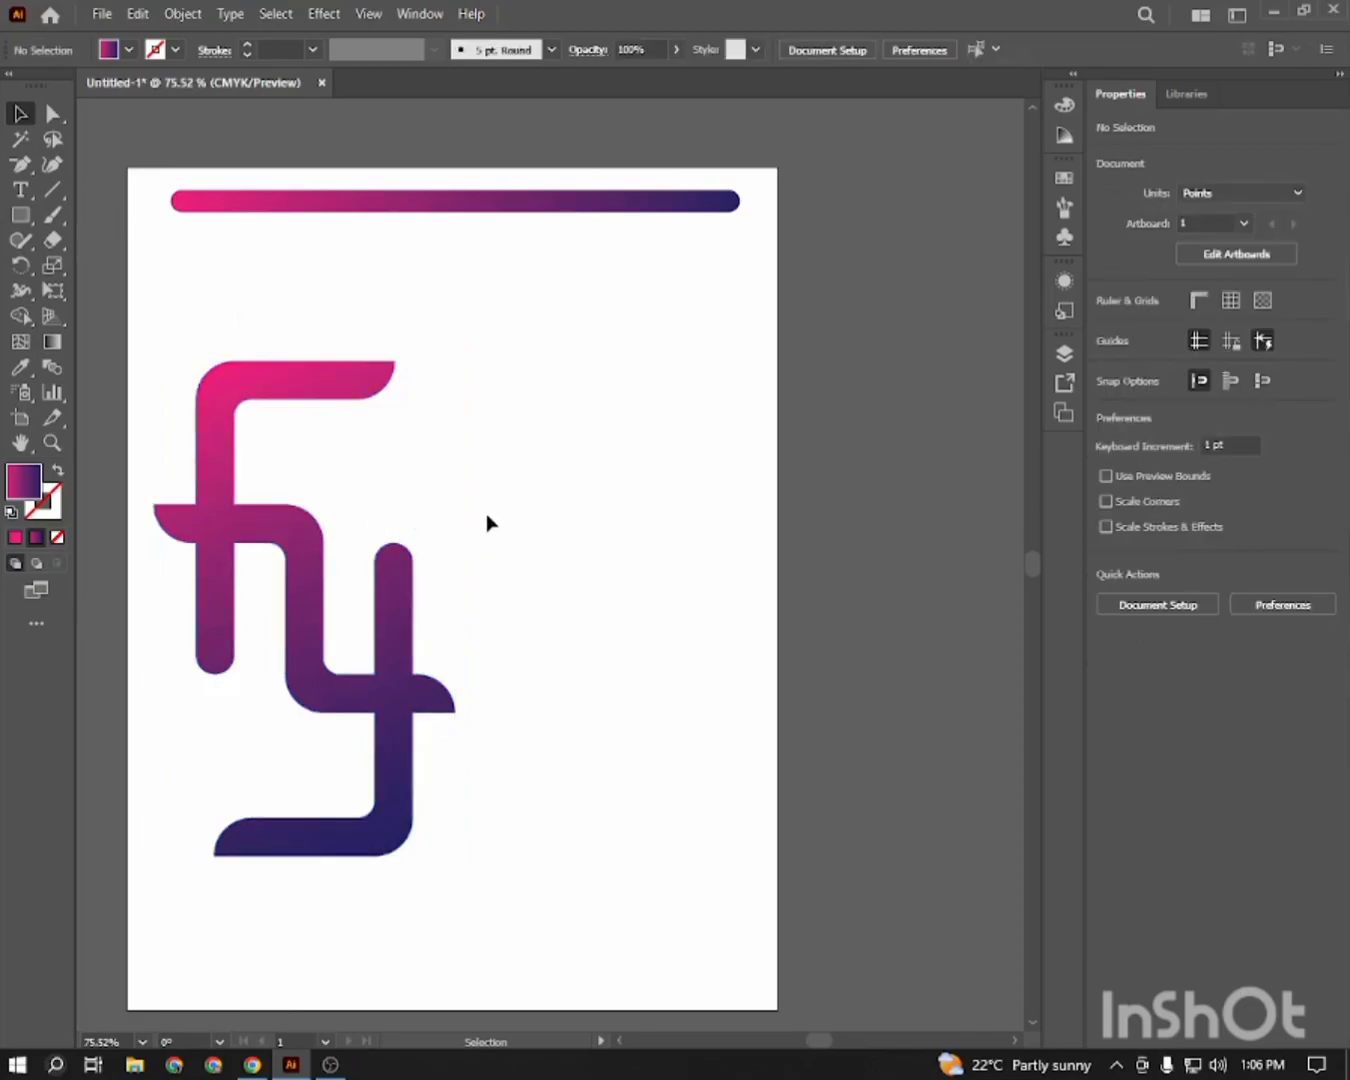